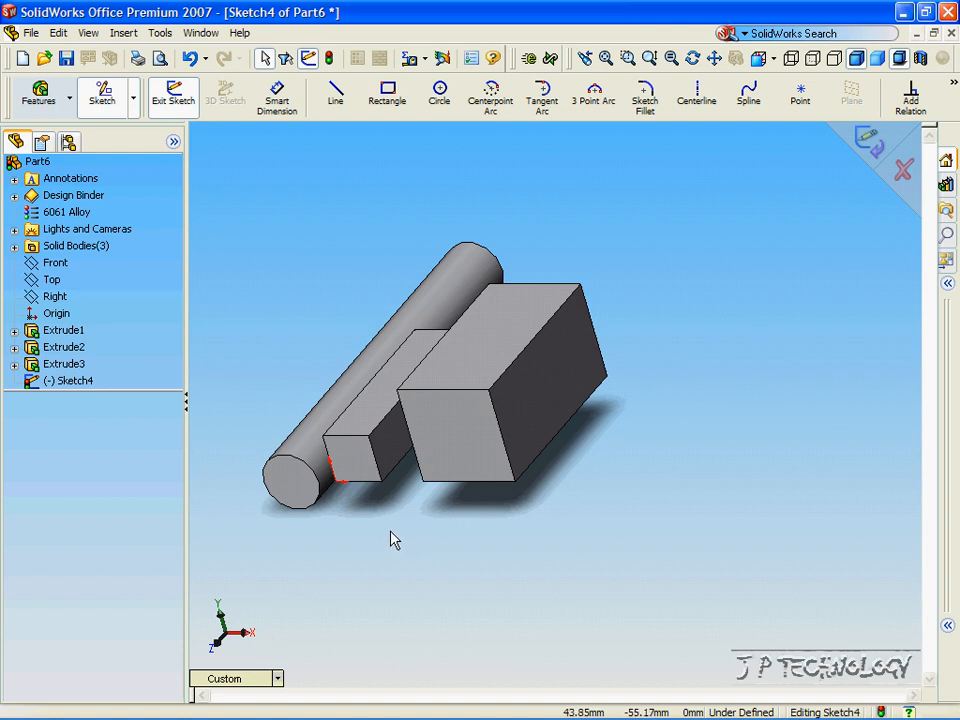
Sketch a circle of 50 mm radius centred on the midpoint of the large block's bottom front edge, reaching its corners.
left_click(60, 266)
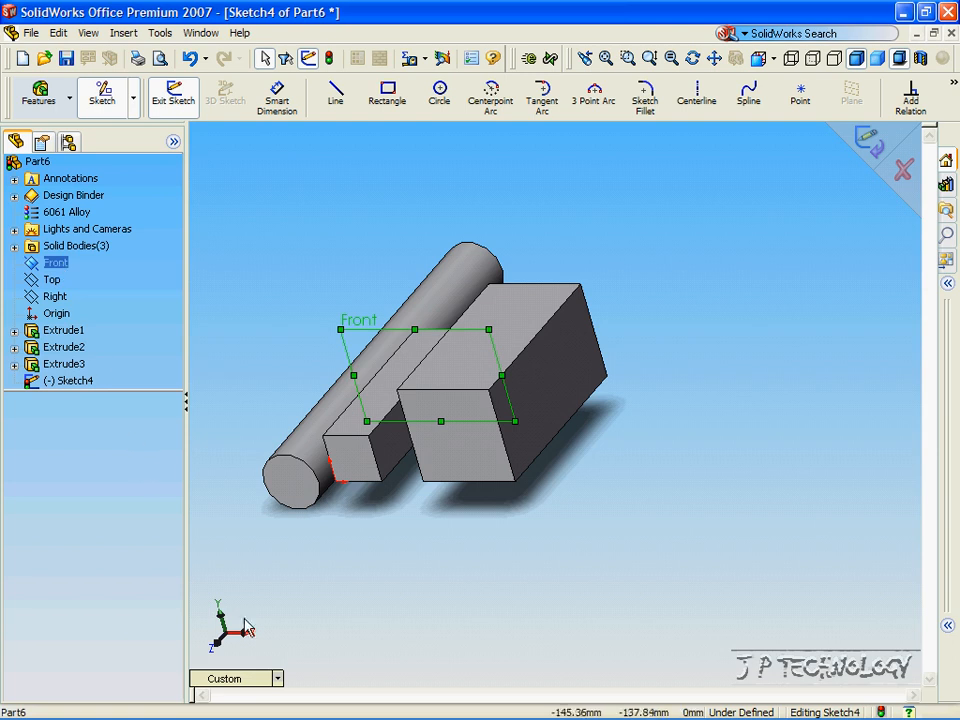
left_click(251, 681)
left_click(300, 385)
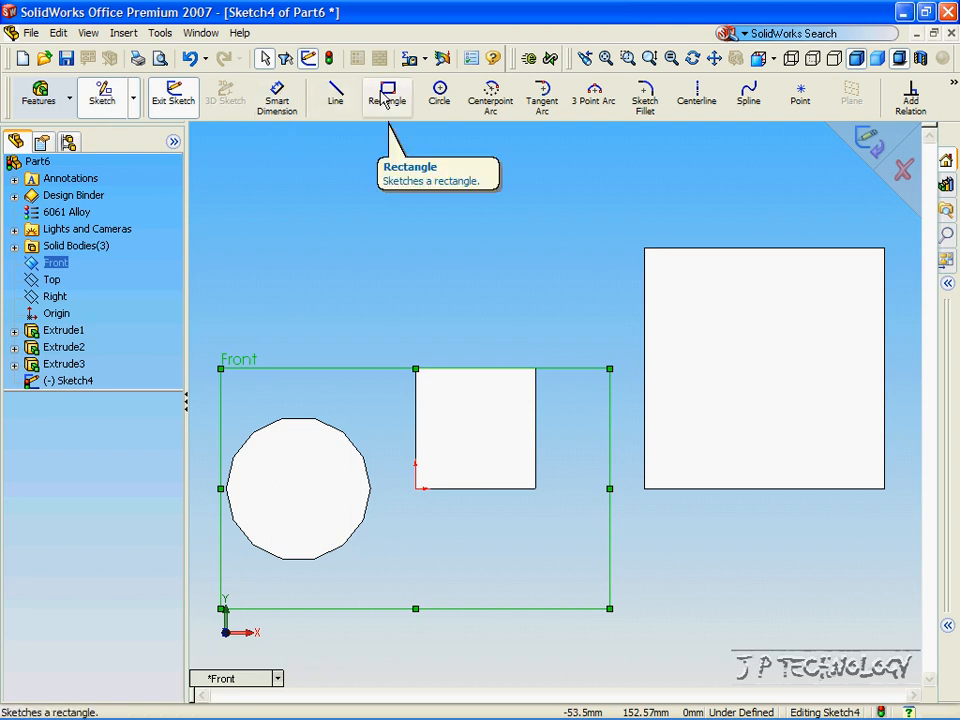
left_click(440, 92)
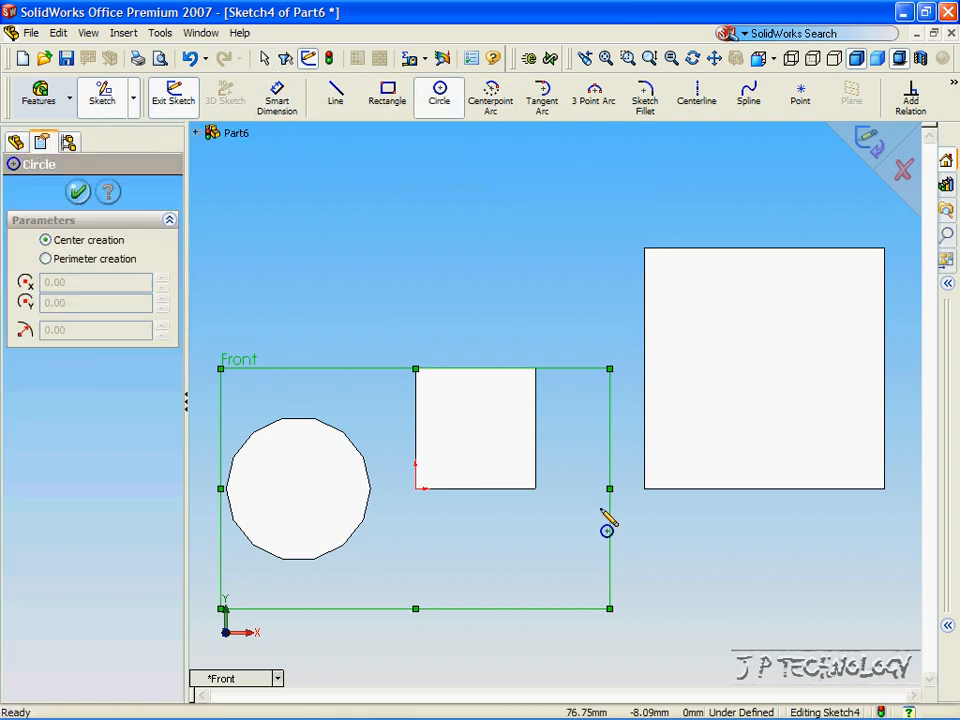
left_click(764, 488)
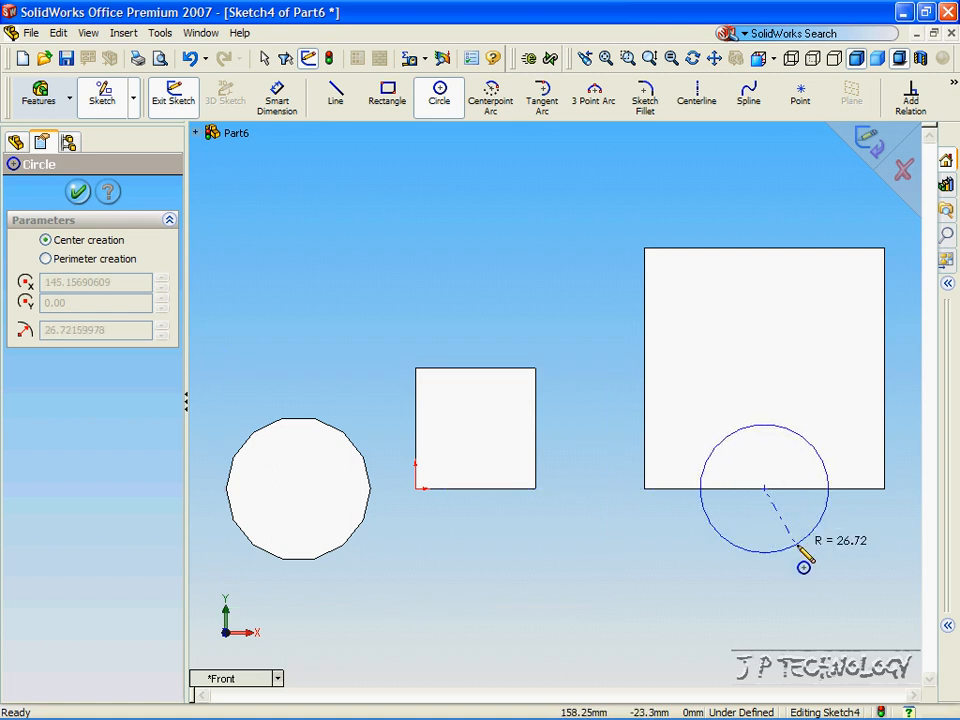
left_click(884, 489)
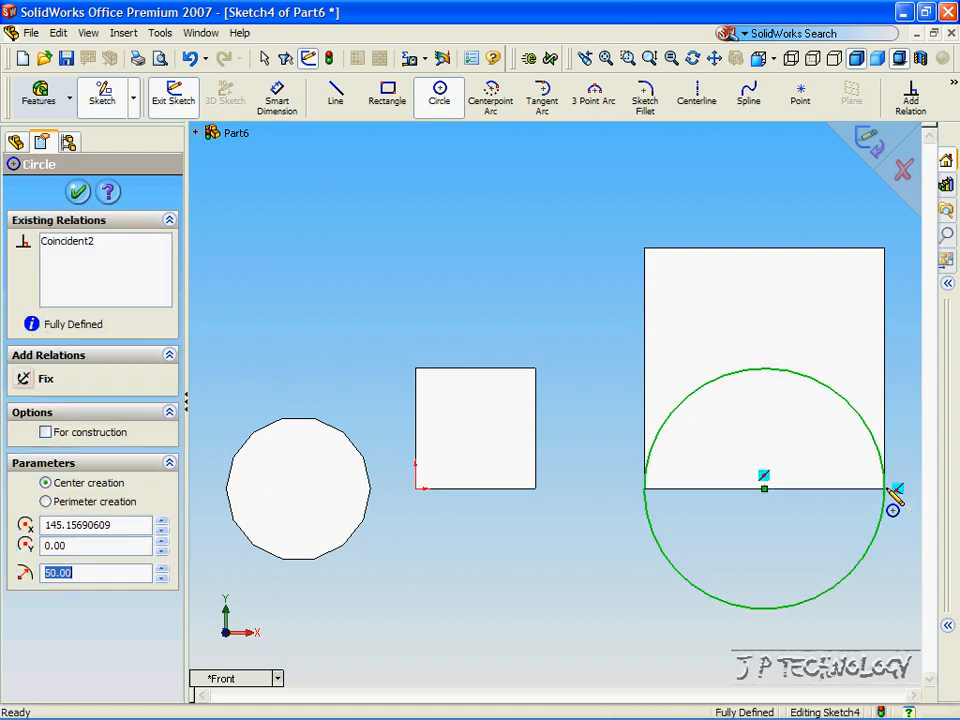
left_click(80, 191)
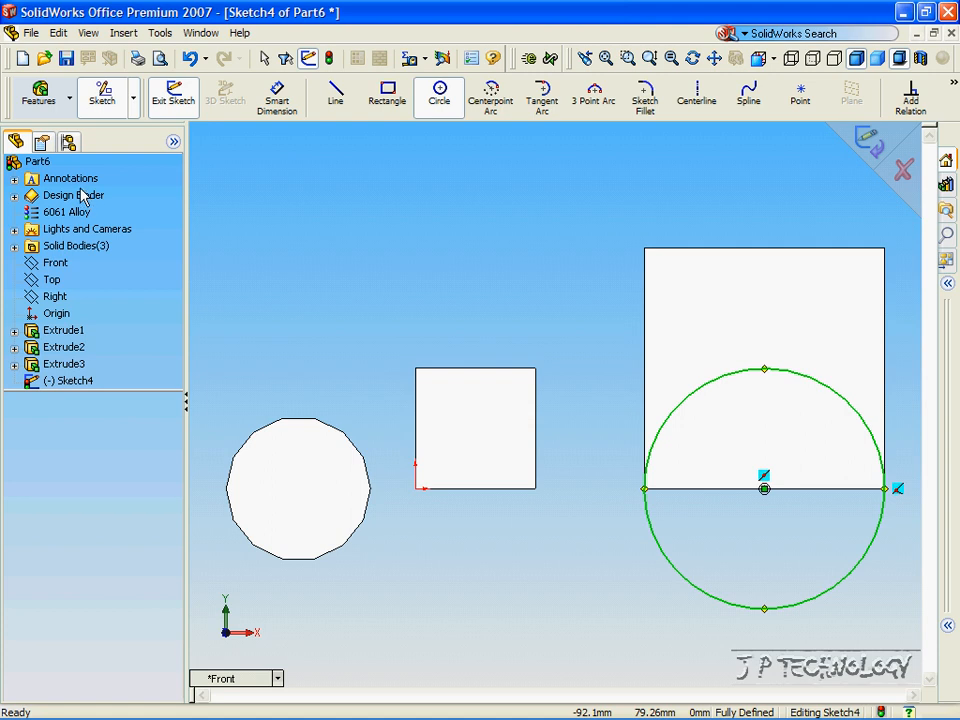
Start an extruded cut from the circle sketch and show the preview in isometric view.
left_click(40, 100)
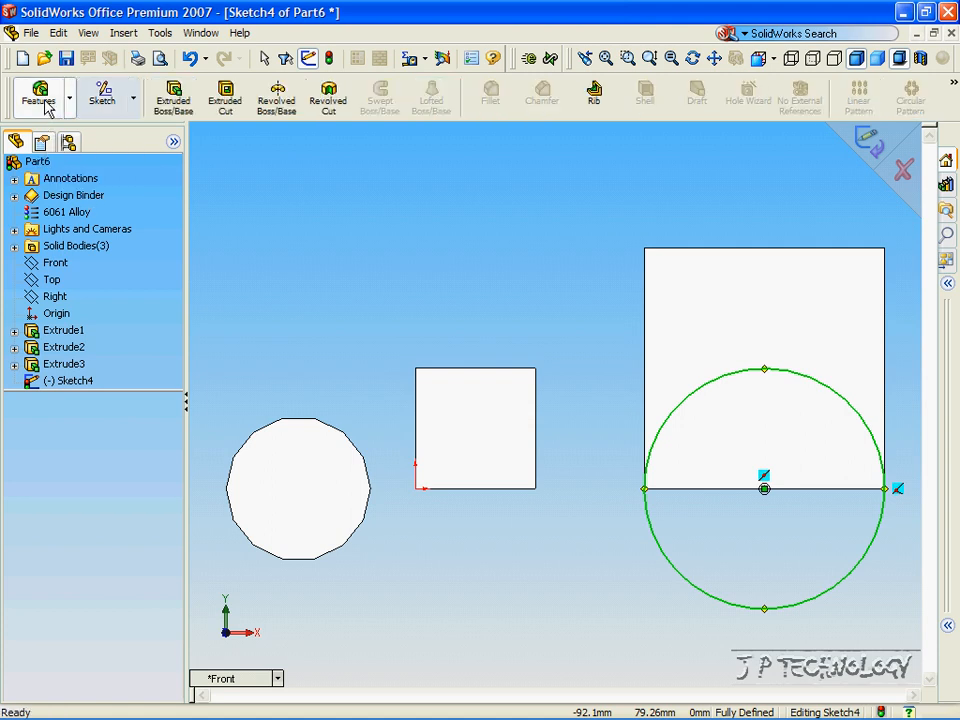
left_click(228, 98)
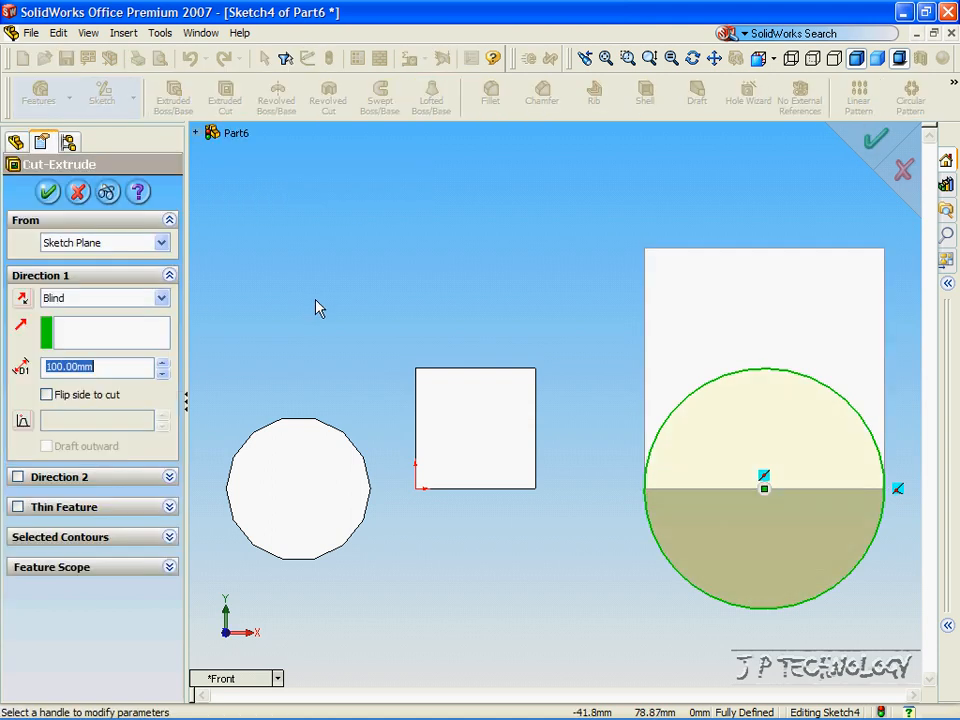
left_click(258, 680)
left_click(302, 494)
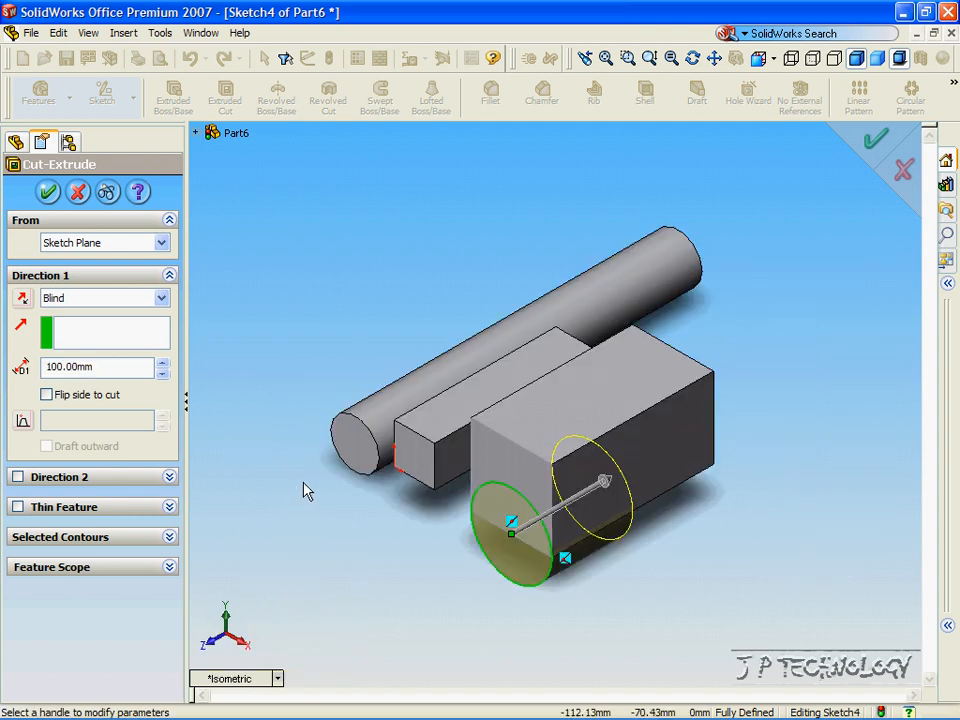
Set the blind depth of the circular cut to 150 mm.
left_click(161, 364)
left_click(161, 364)
left_click(161, 364)
left_click(160, 366)
left_click(160, 366)
left_click(160, 366)
left_click(160, 366)
left_click(161, 366)
left_click(161, 366)
left_click(161, 366)
left_click(161, 366)
left_click(161, 366)
left_click(161, 366)
left_click(161, 366)
left_click(161, 366)
left_click(161, 366)
left_click(165, 375)
left_click(165, 375)
left_click(165, 375)
left_click(165, 375)
left_click(165, 375)
left_click(165, 375)
left_click(165, 375)
left_click(165, 375)
left_click(165, 375)
left_click(165, 375)
left_click(165, 375)
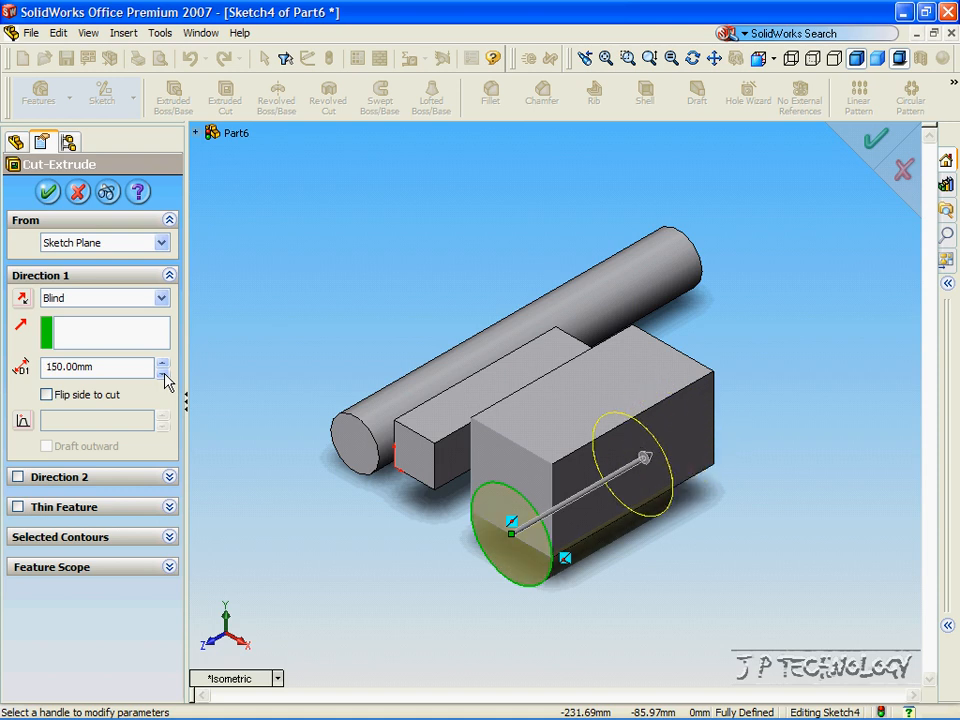
Keep Blind as the end condition and vary the cut depth up and back down to 150 mm.
left_click(161, 298)
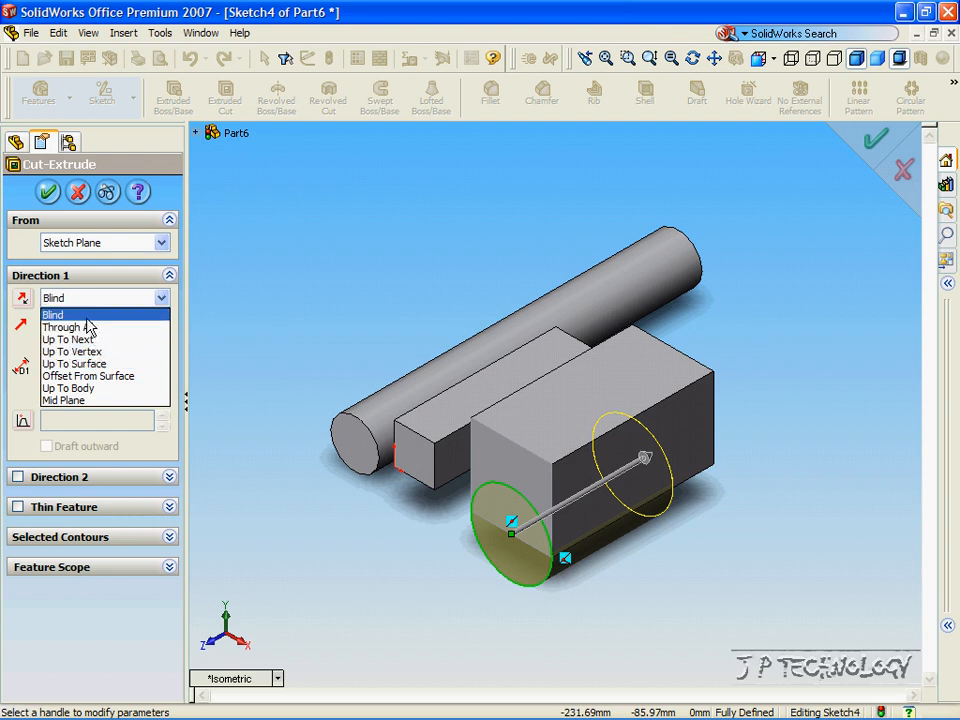
left_click(70, 316)
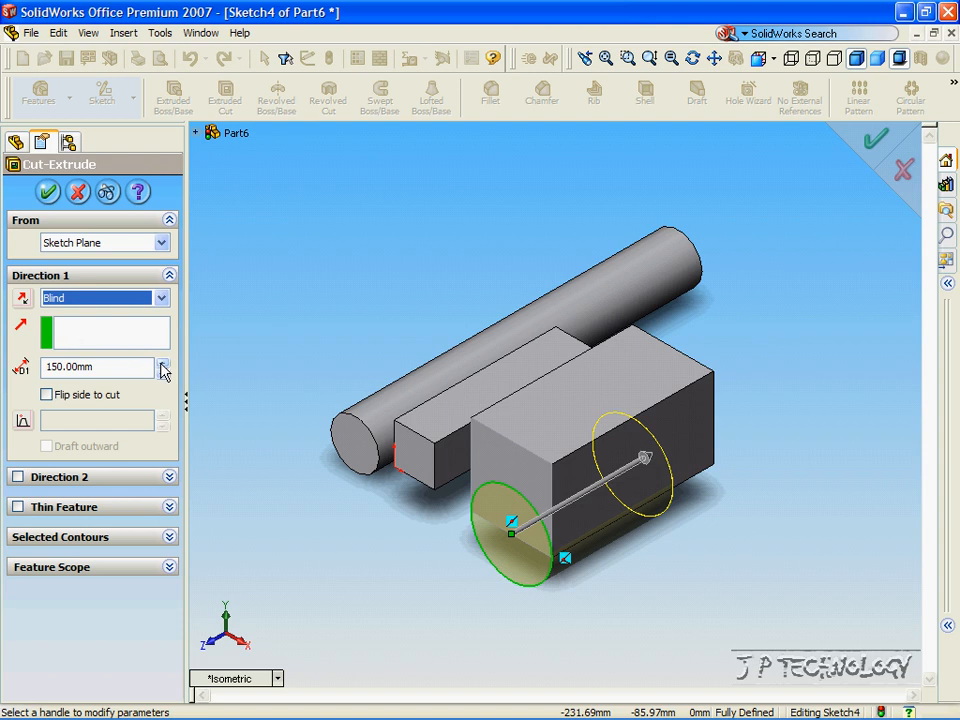
left_click(210, 331)
key("Left")
left_click(163, 364)
left_click(163, 364)
left_click(163, 364)
left_click(163, 364)
left_click(163, 364)
left_click(163, 364)
left_click(163, 364)
left_click(163, 364)
left_click(162, 364)
left_click(162, 364)
left_click(162, 364)
left_click(162, 364)
left_click(162, 364)
left_click(162, 364)
double_click(162, 364)
left_click(162, 375)
double_click(162, 374)
left_click(162, 374)
double_click(162, 374)
left_click(162, 374)
double_click(162, 374)
double_click(162, 374)
double_click(162, 374)
left_click(162, 374)
double_click(162, 374)
Set the blind depth to 100 mm and complete the circular cut in the large block's underside.
left_click_drag(126, 366, 14, 356)
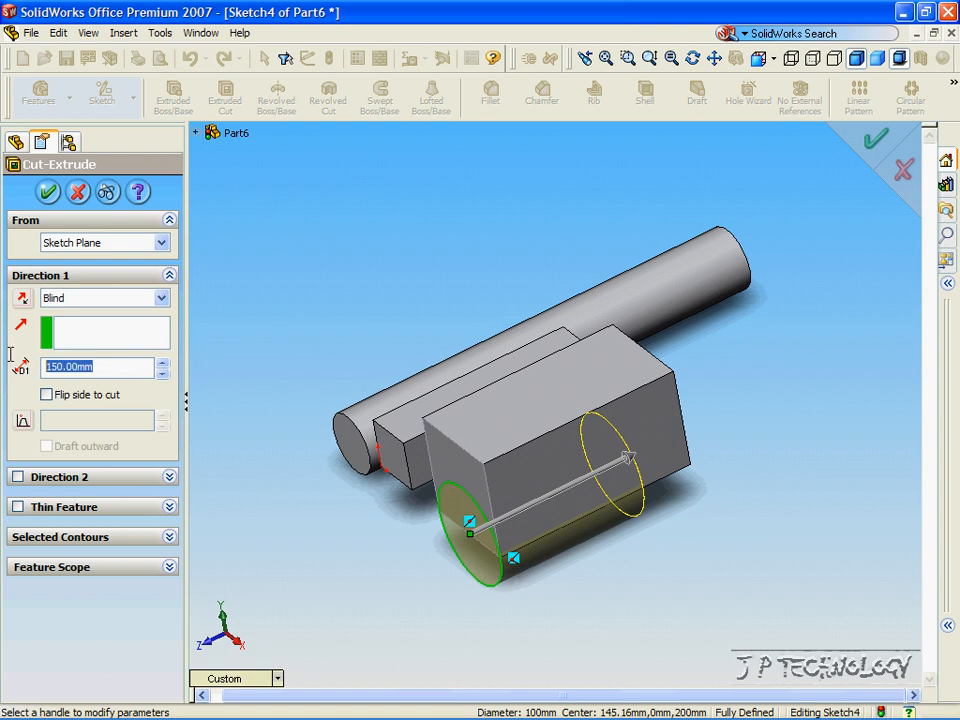
type("1")
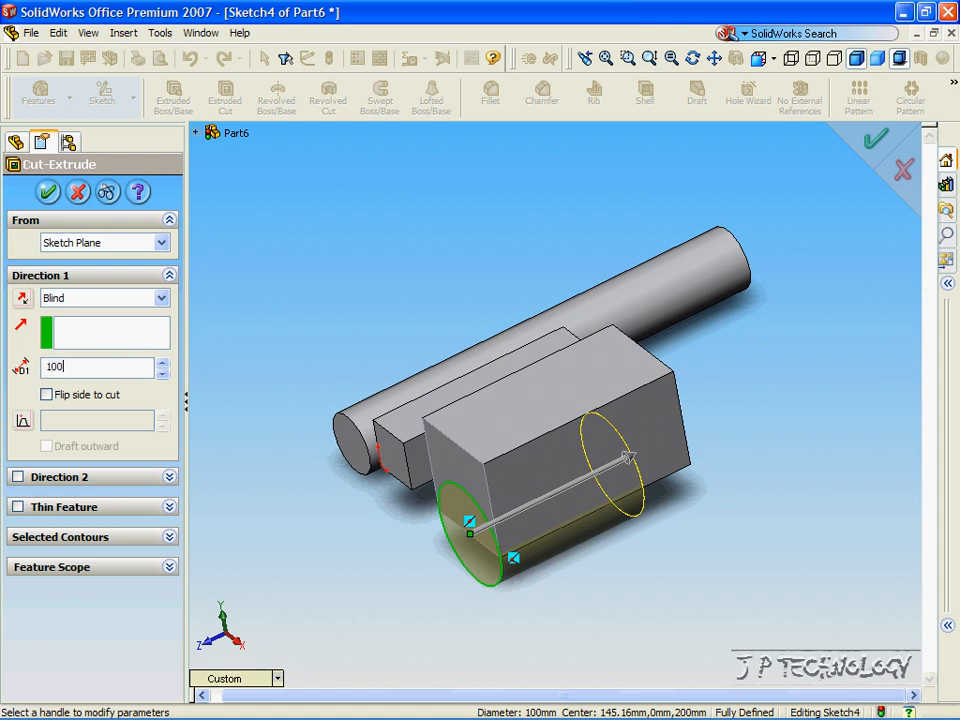
type("00")
key("Return")
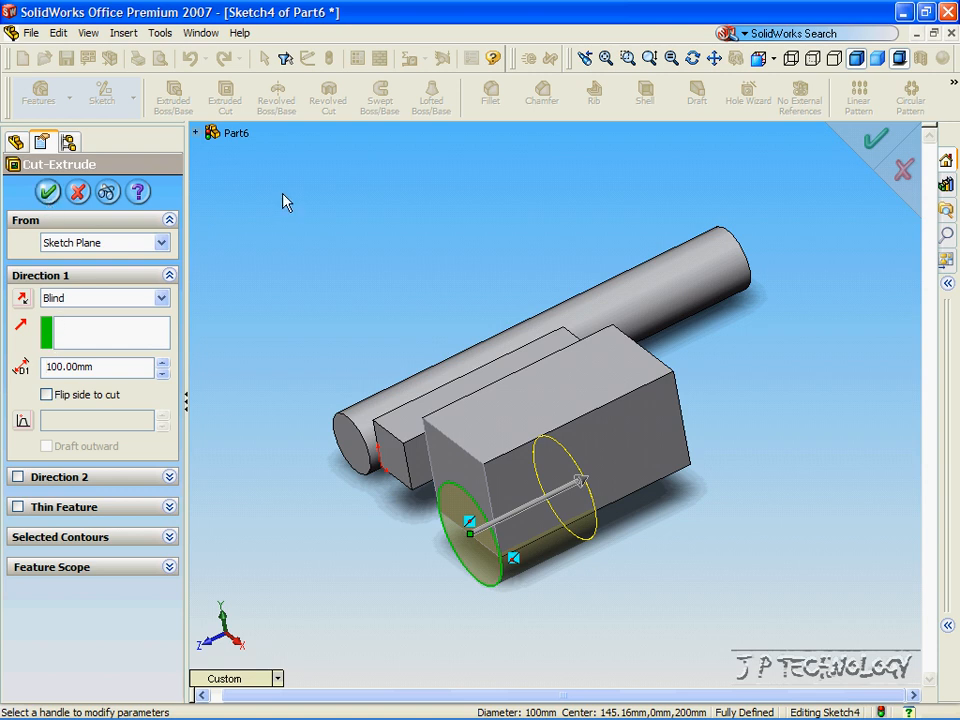
key("Up")
key("Up")
key("Up")
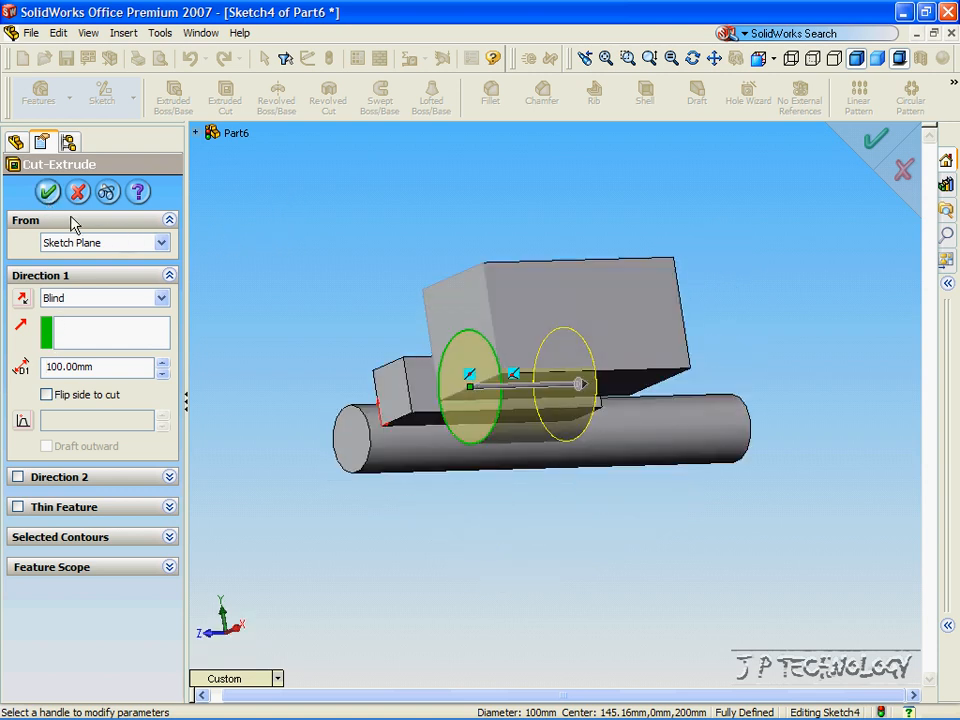
left_click(48, 193)
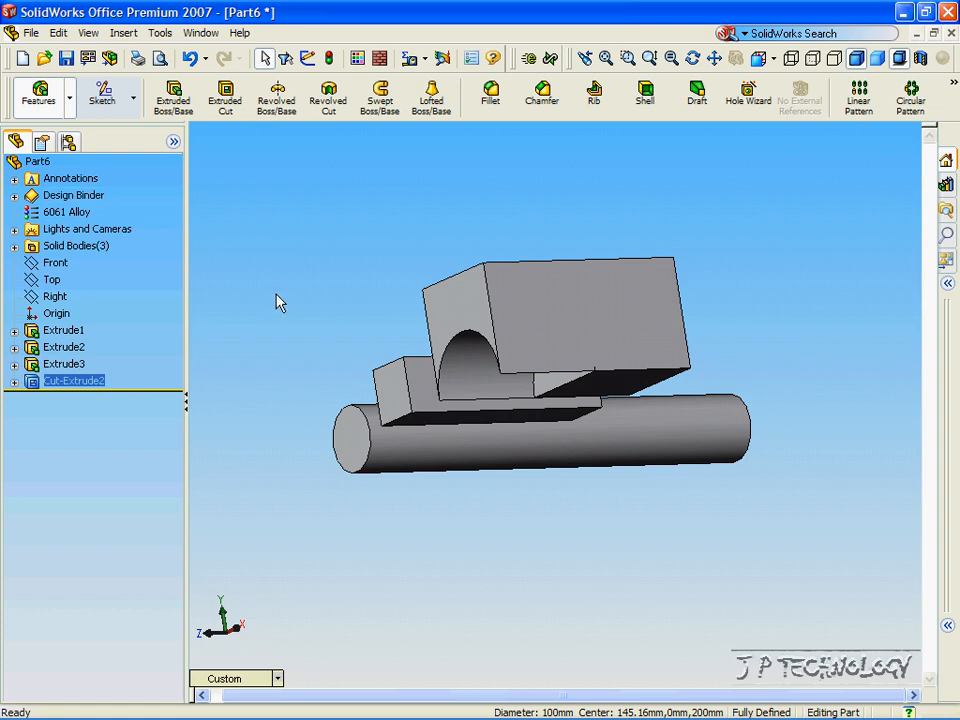
Examine from the back how far the semicircular cut extends into the large block.
key("Right")
key("Right")
key("Right")
key("Right")
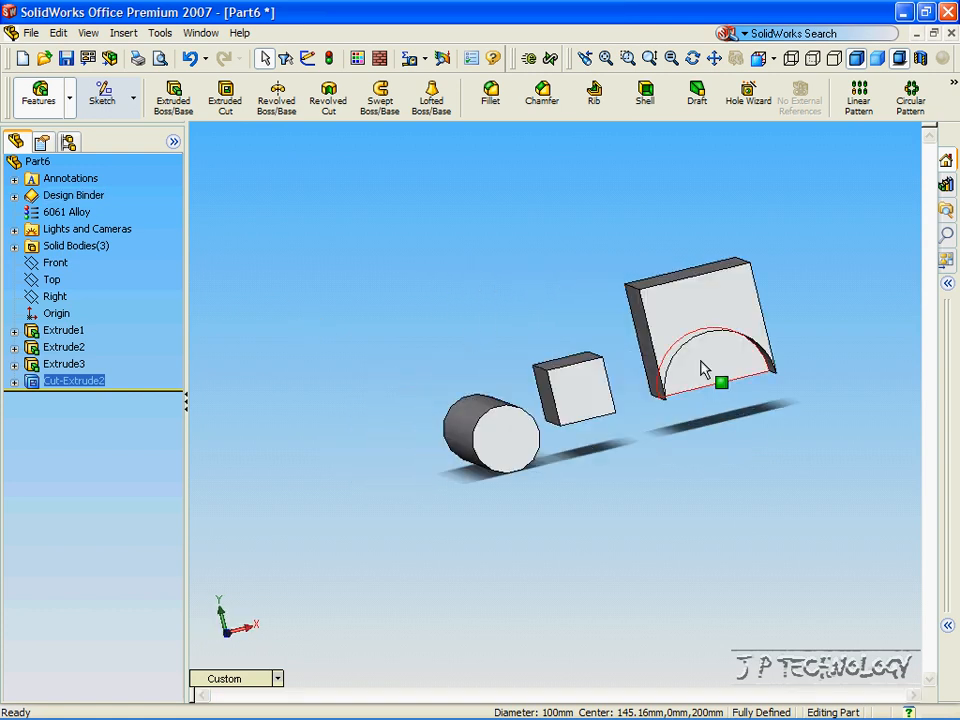
scroll(696, 386, "down", 5)
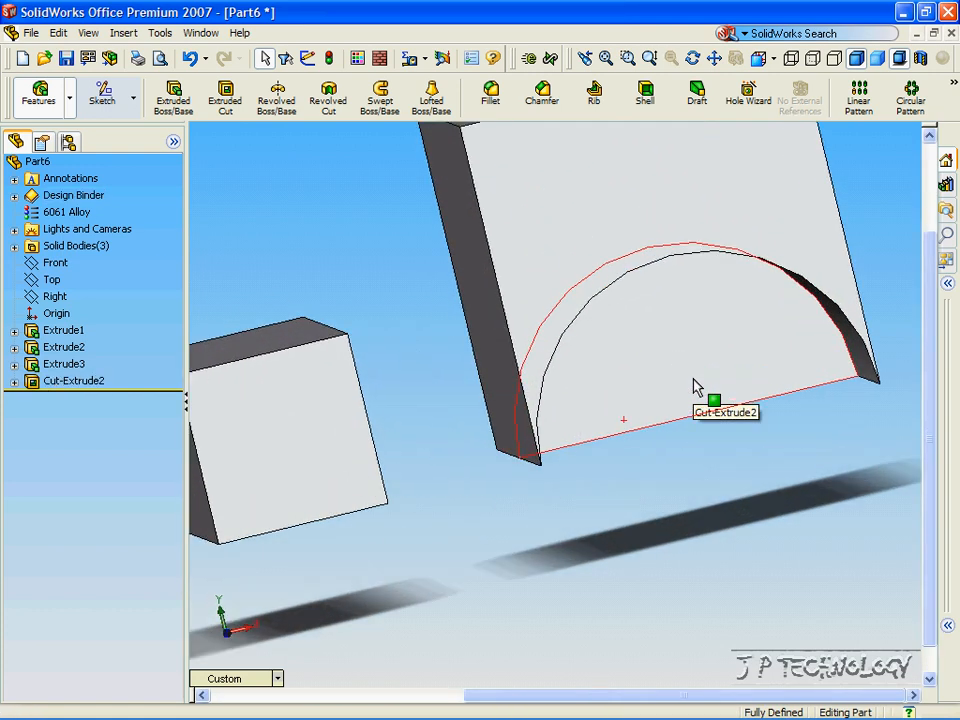
scroll(696, 386, "up", 6)
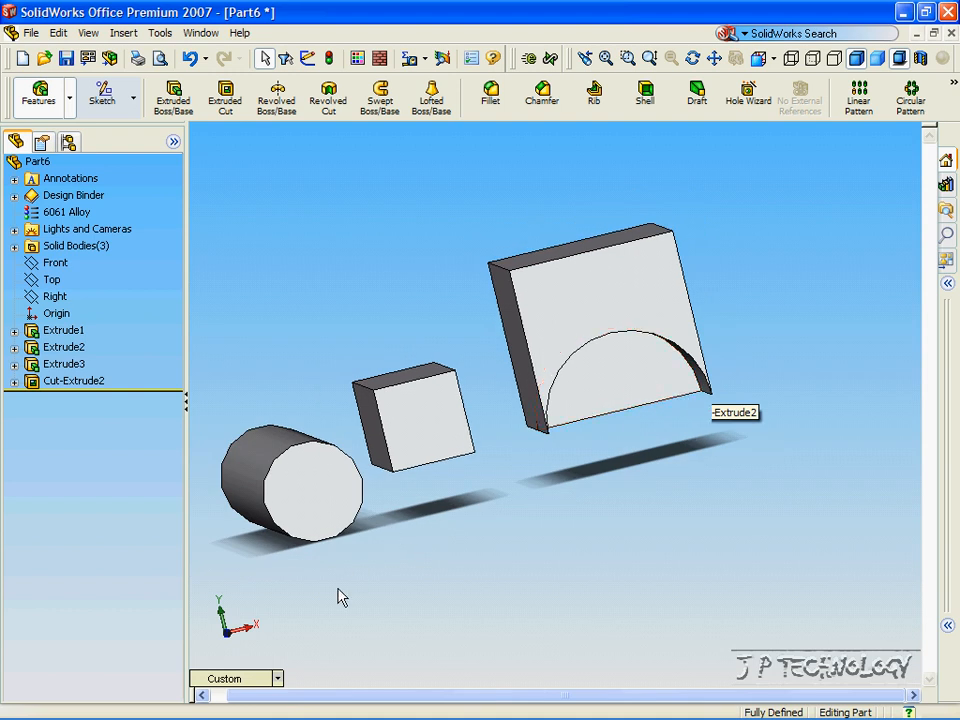
Sketch a triangle on the Front plane with its base along the small block's bottom edge and one slanted side about 37 mm long.
left_click(262, 679)
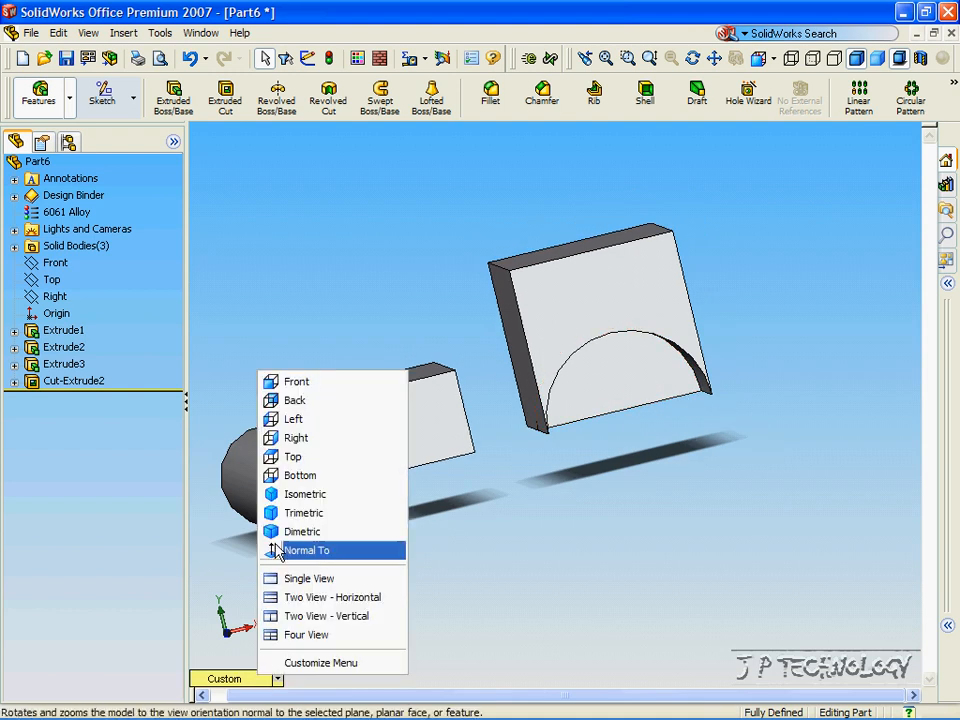
left_click(300, 382)
left_click(58, 265)
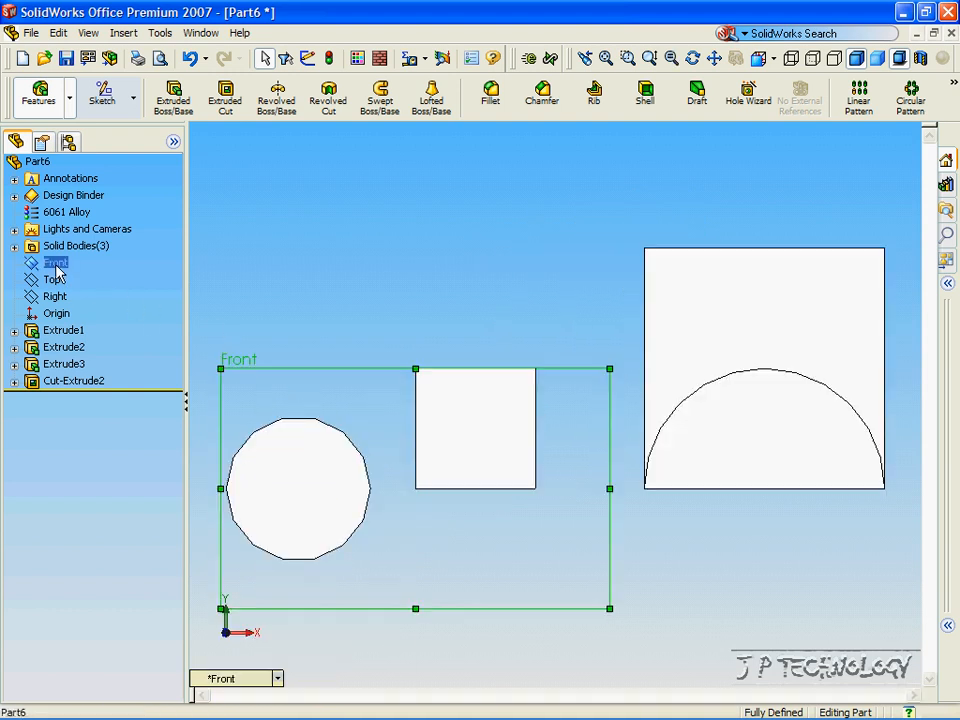
left_click(105, 98)
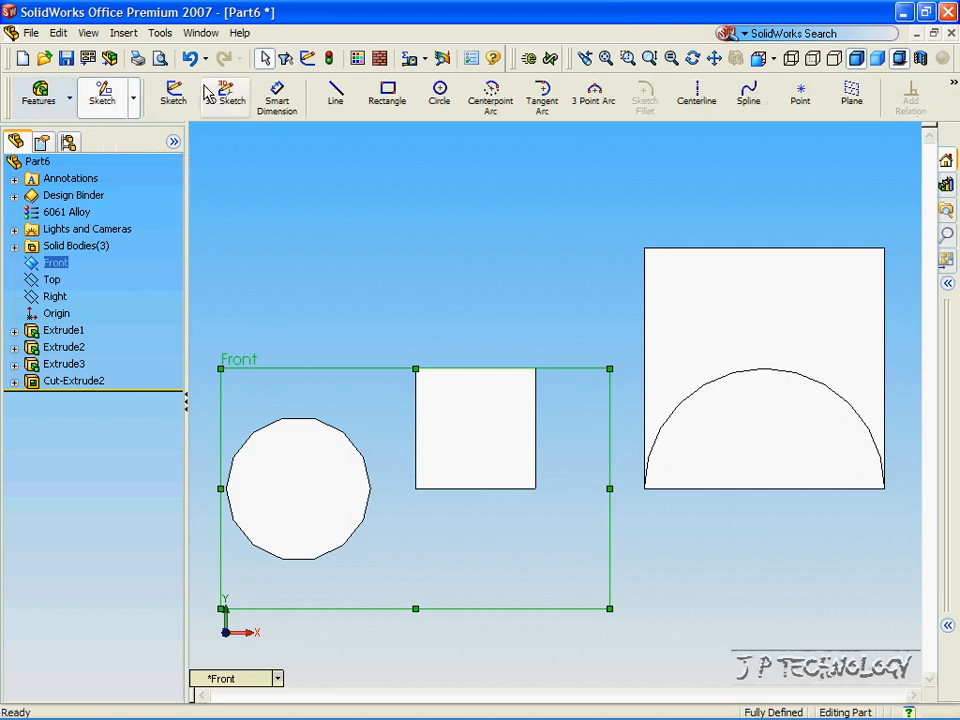
left_click(335, 99)
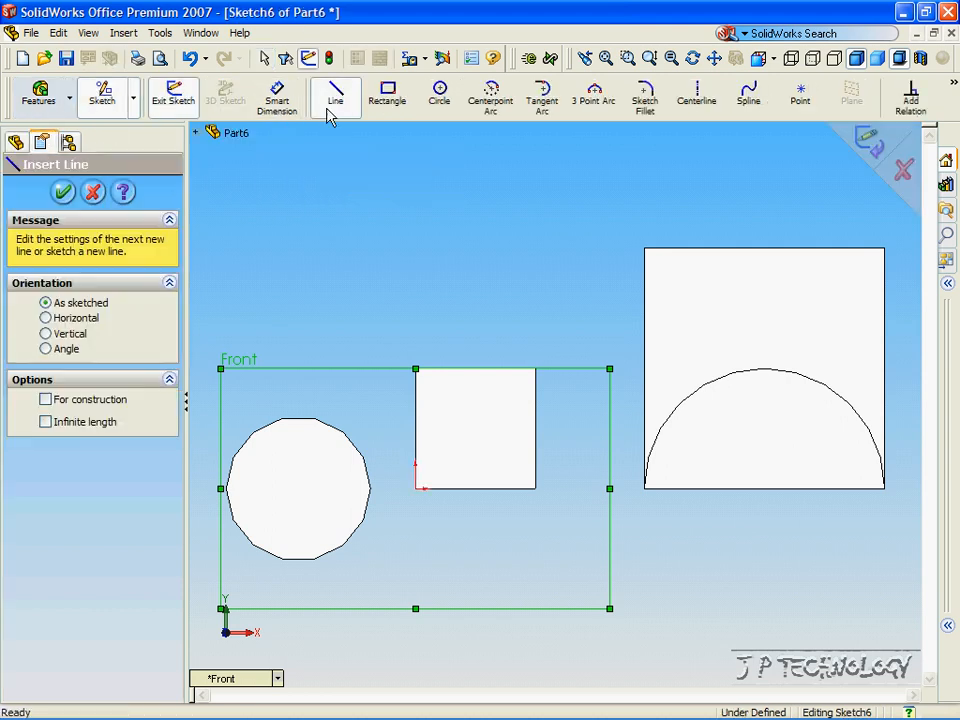
left_click(415, 489)
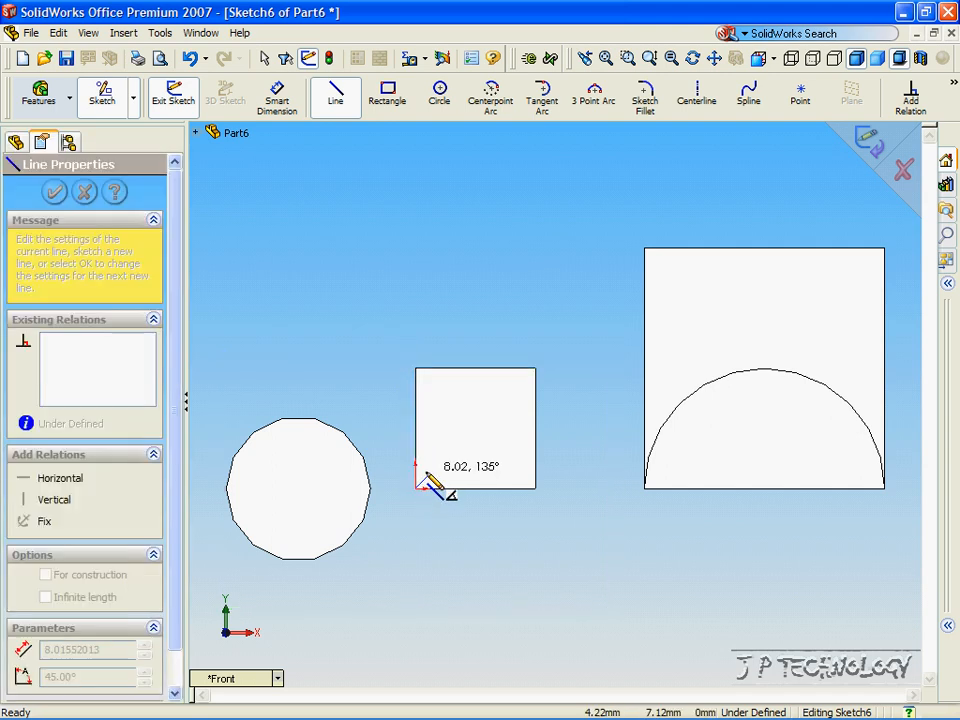
left_click(472, 418)
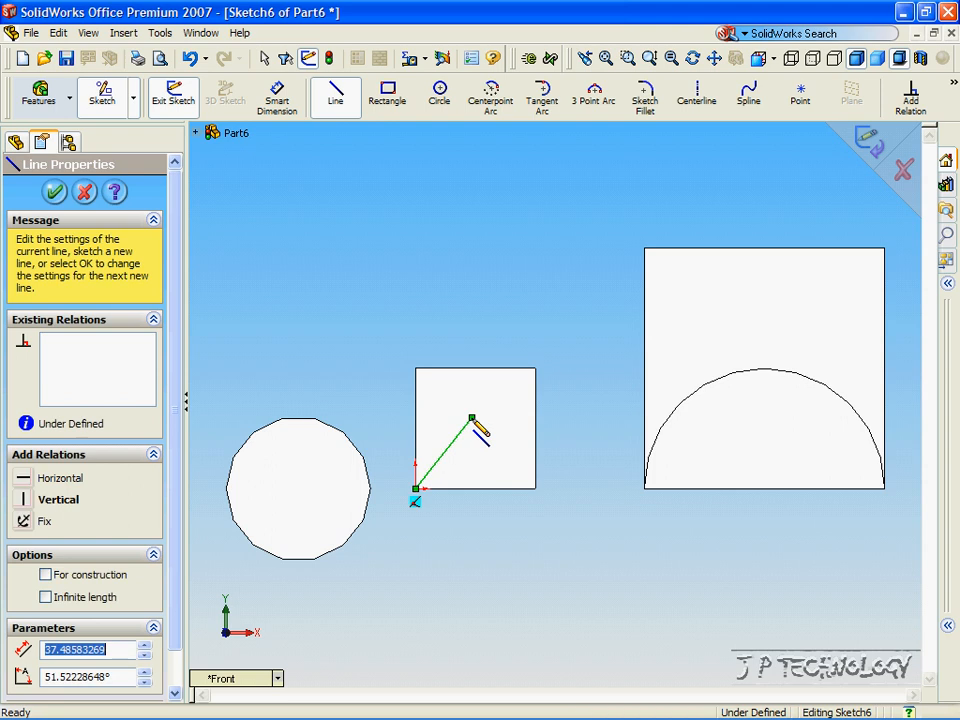
left_click(536, 489)
left_click(415, 489)
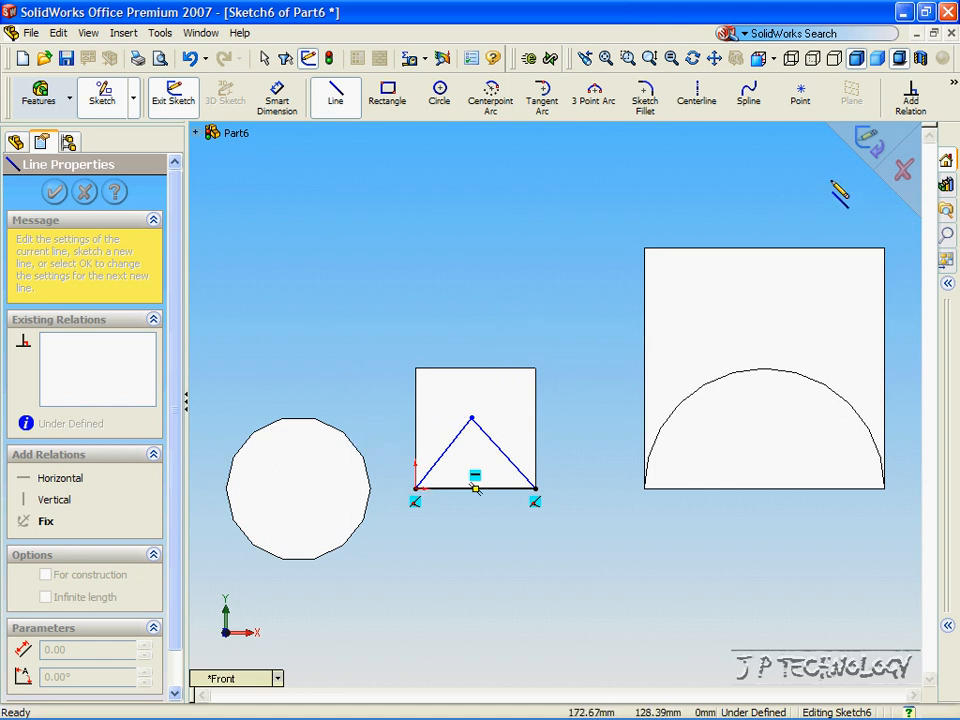
left_click(869, 148)
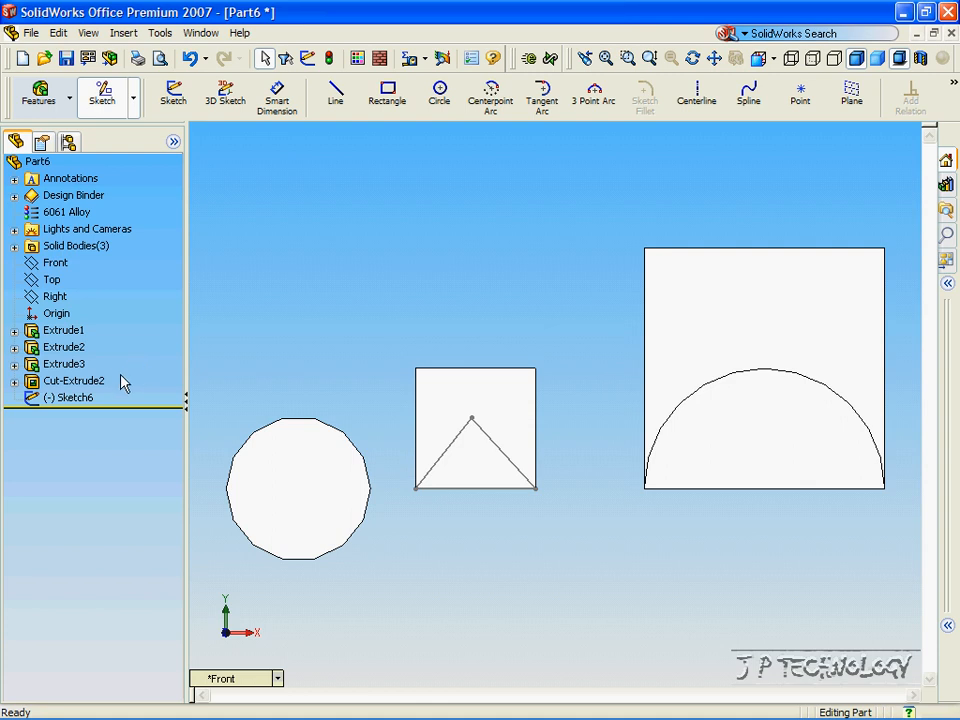
Reopen the triangle sketch and start an extruded cut from it with Through All as the end condition.
left_click(72, 398)
right_click(70, 401)
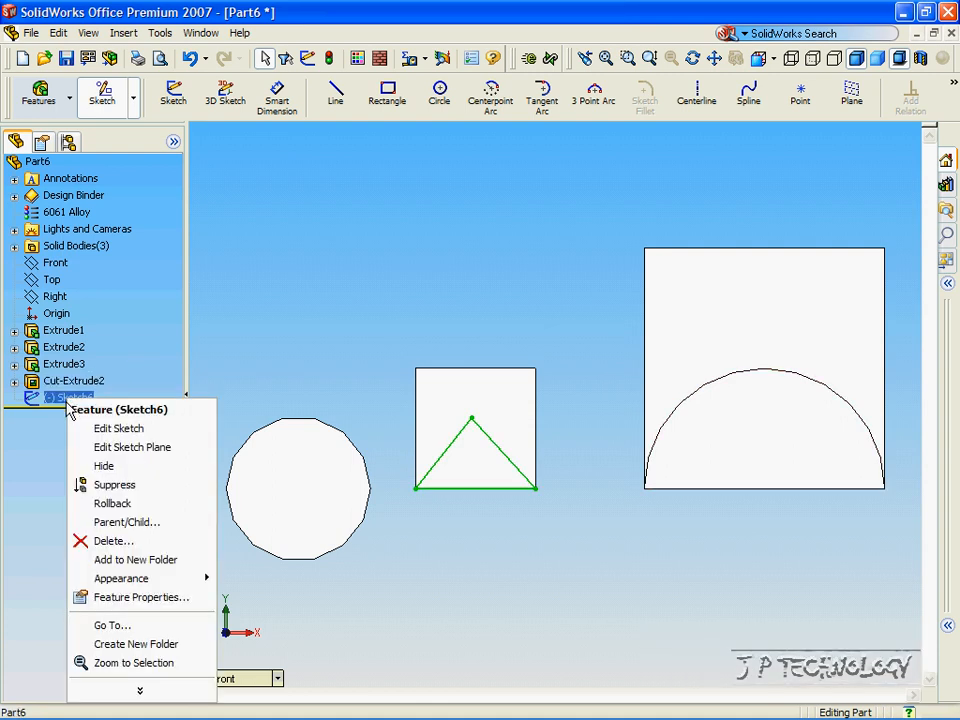
left_click(118, 428)
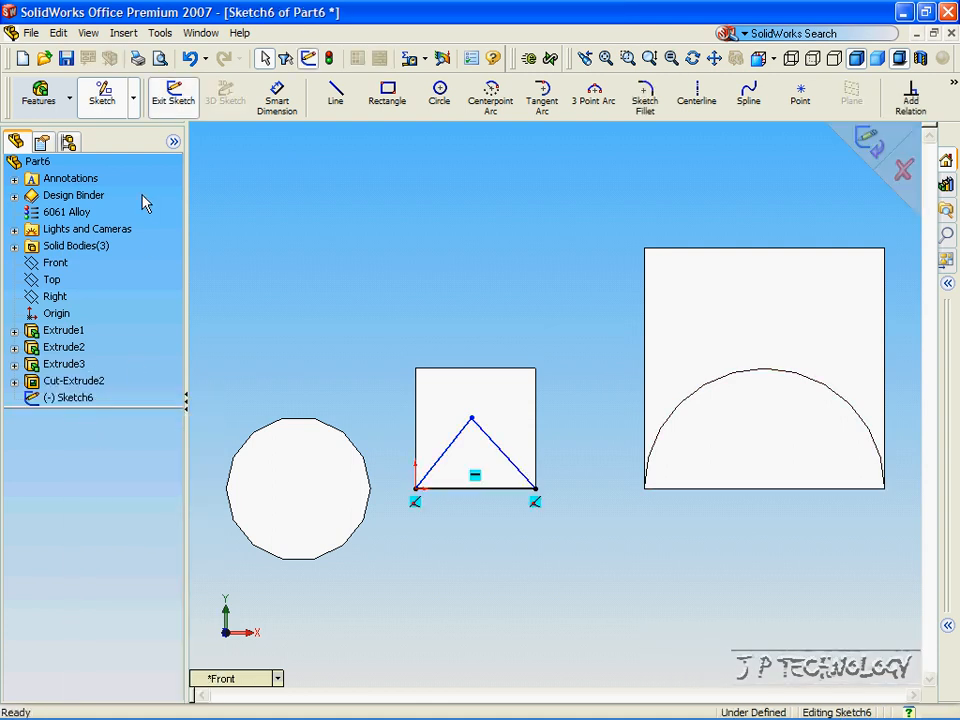
left_click(40, 100)
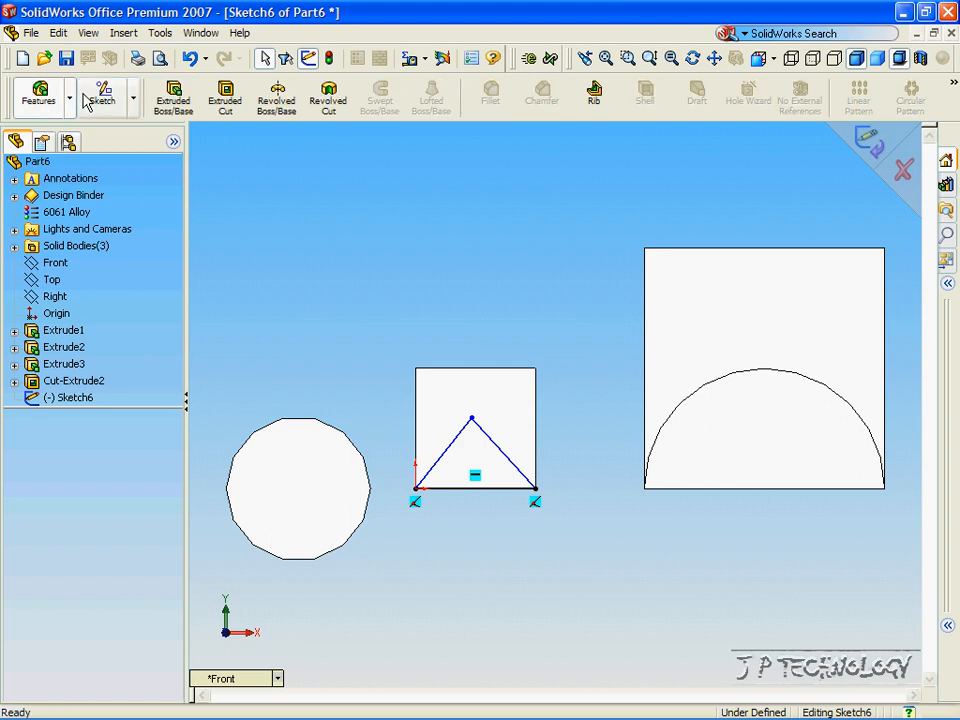
left_click(225, 104)
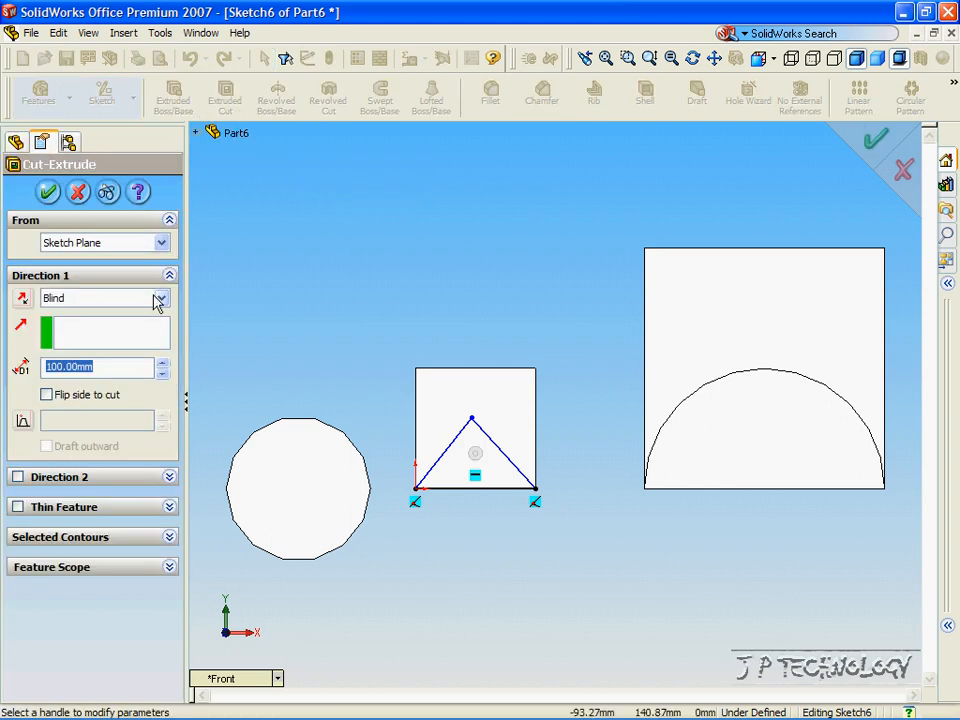
left_click(159, 299)
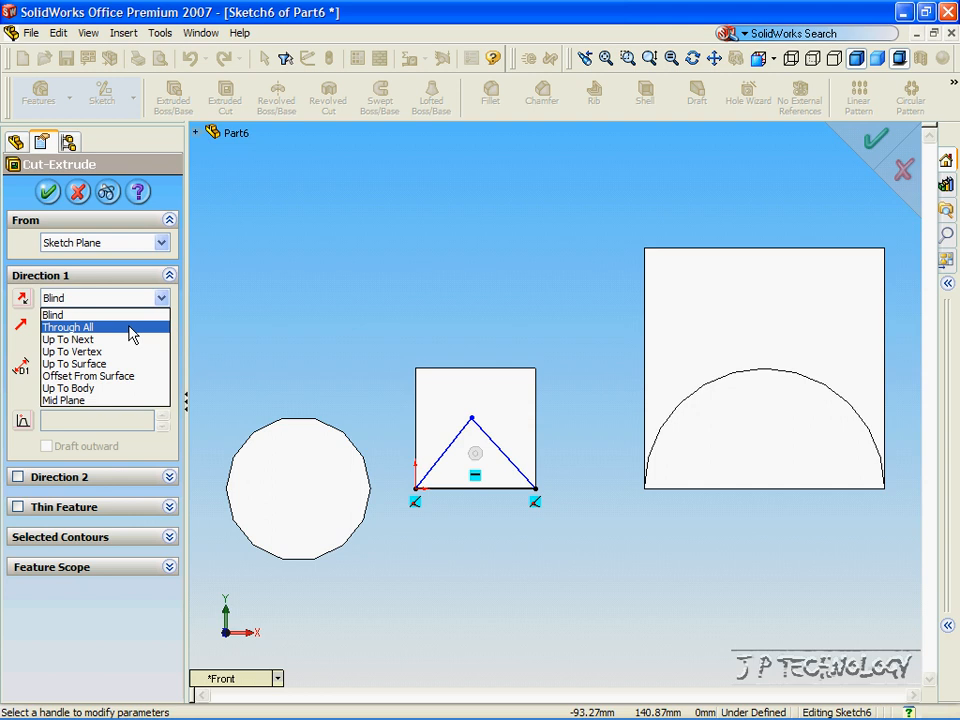
left_click(130, 328)
left_click(318, 324)
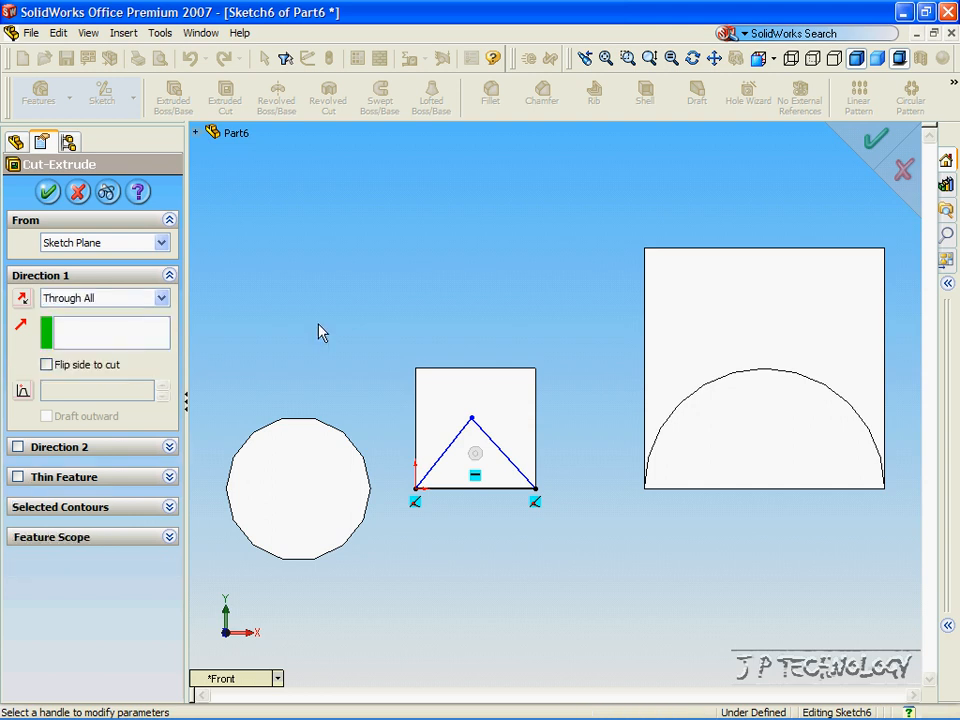
Reverse the triangular cut's direction so that it runs through the small block.
key("Down")
key("Left")
key("Left")
key("z")
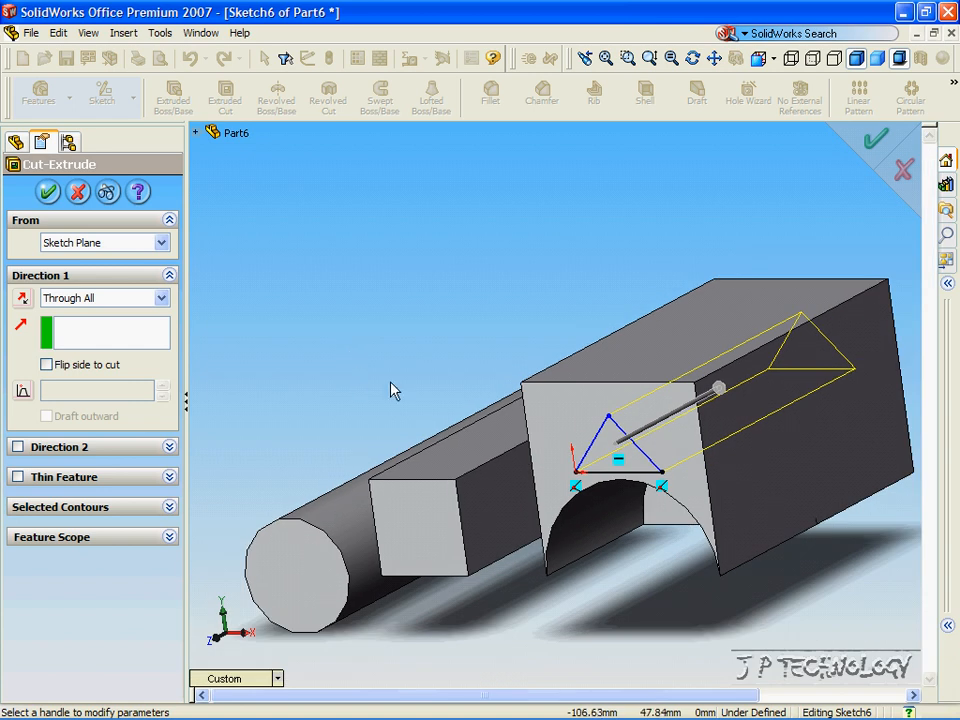
key("Down")
left_click(277, 678)
left_click(330, 498)
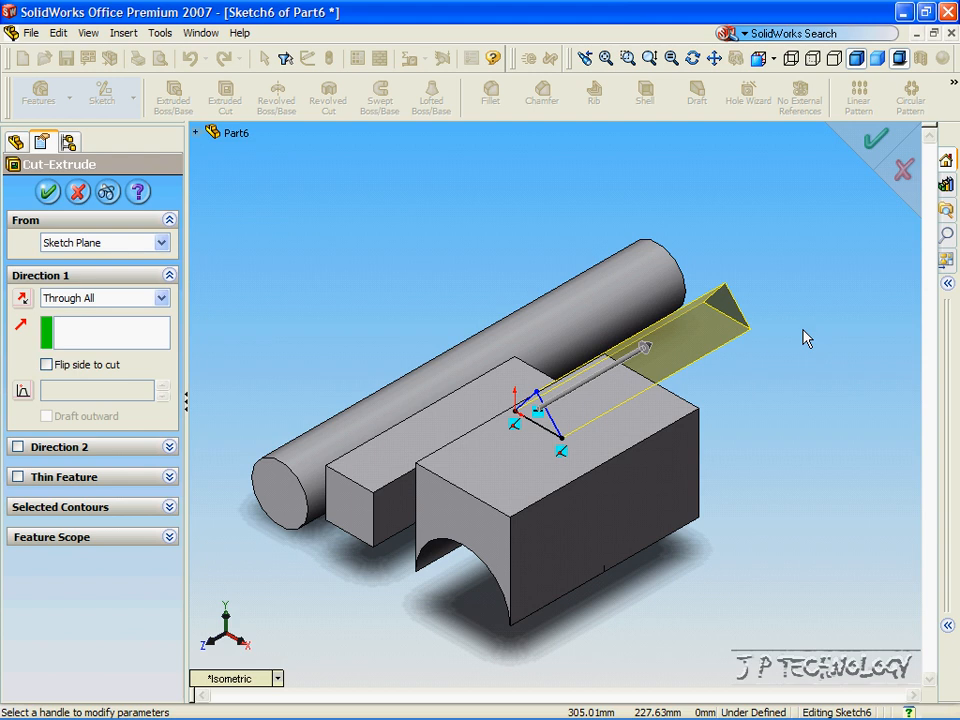
left_click(22, 298)
left_click(22, 298)
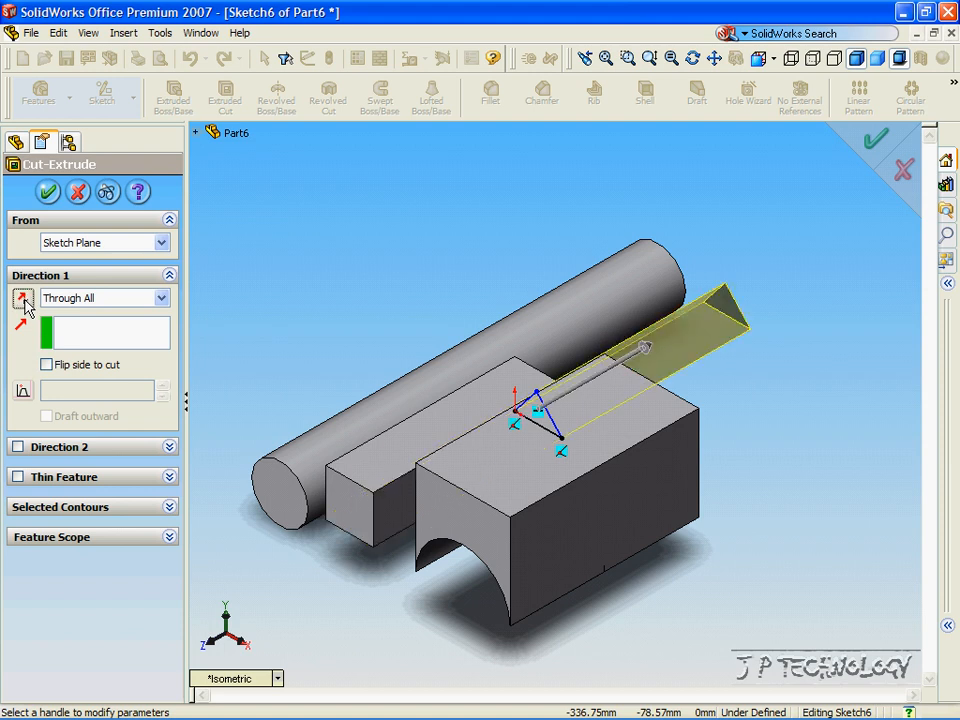
left_click(22, 298)
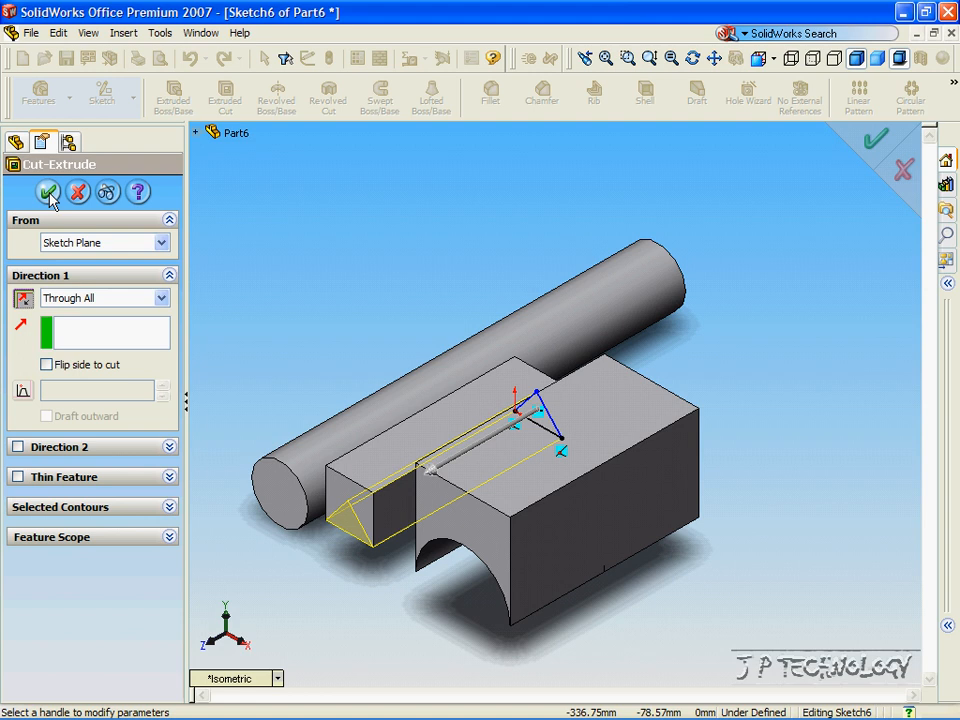
Complete the Through All triangular cut in the small block's underside.
key("Right")
key("Right")
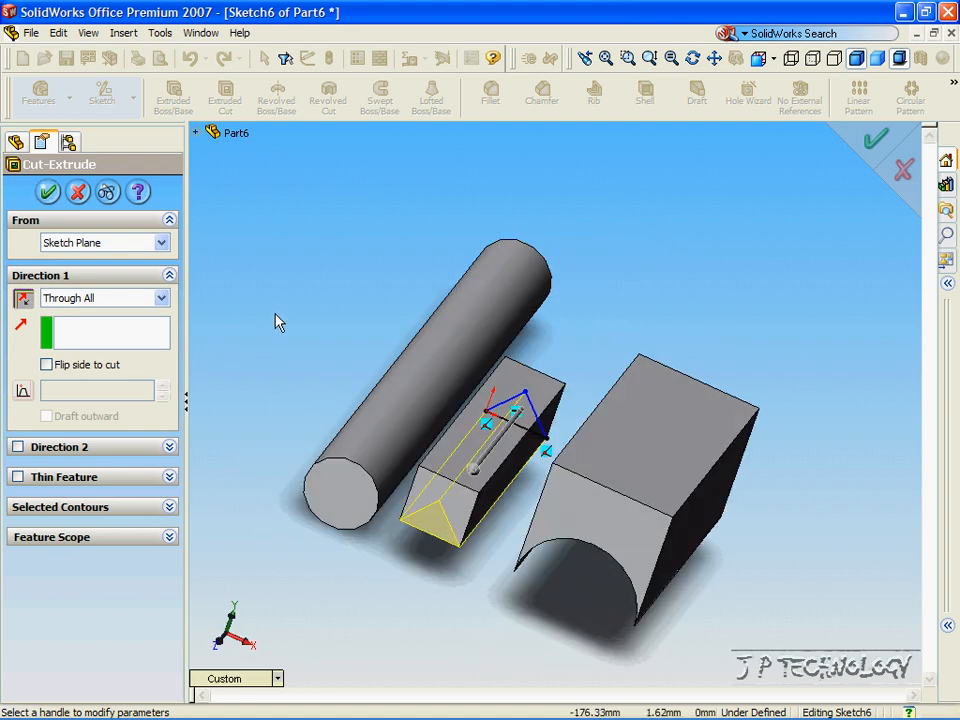
key("ctrl+7")
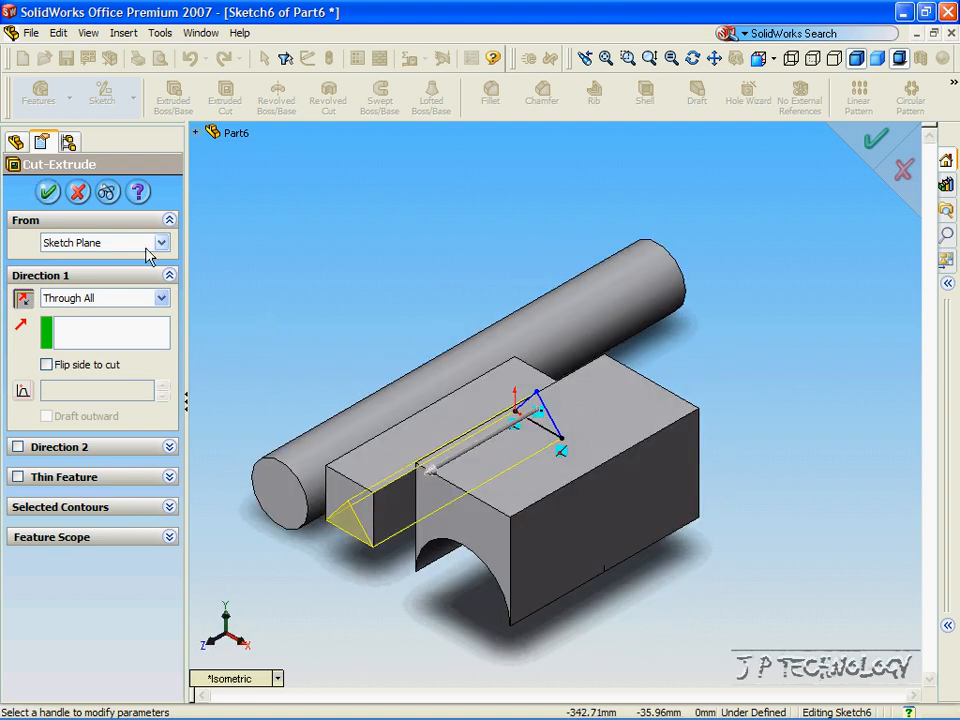
left_click(47, 192)
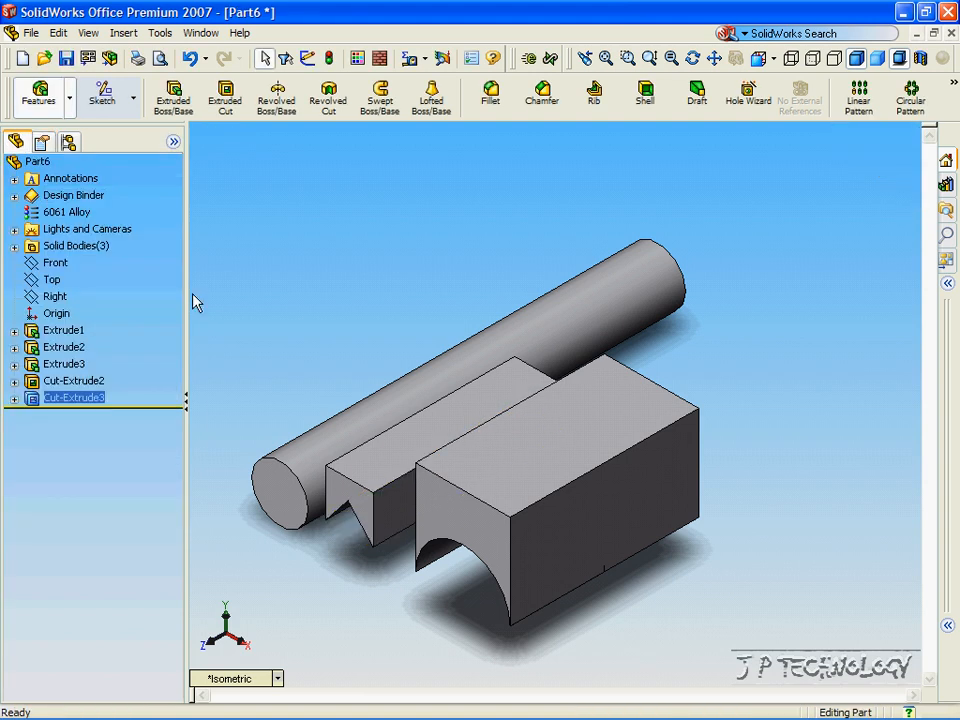
Examine from behind and below how far the triangular cut runs through the small block compared with the large block's semicircular cut.
key("Right")
key("Right")
key("Right")
key("Right")
key("Right")
key("Right")
key("Right")
key("Right")
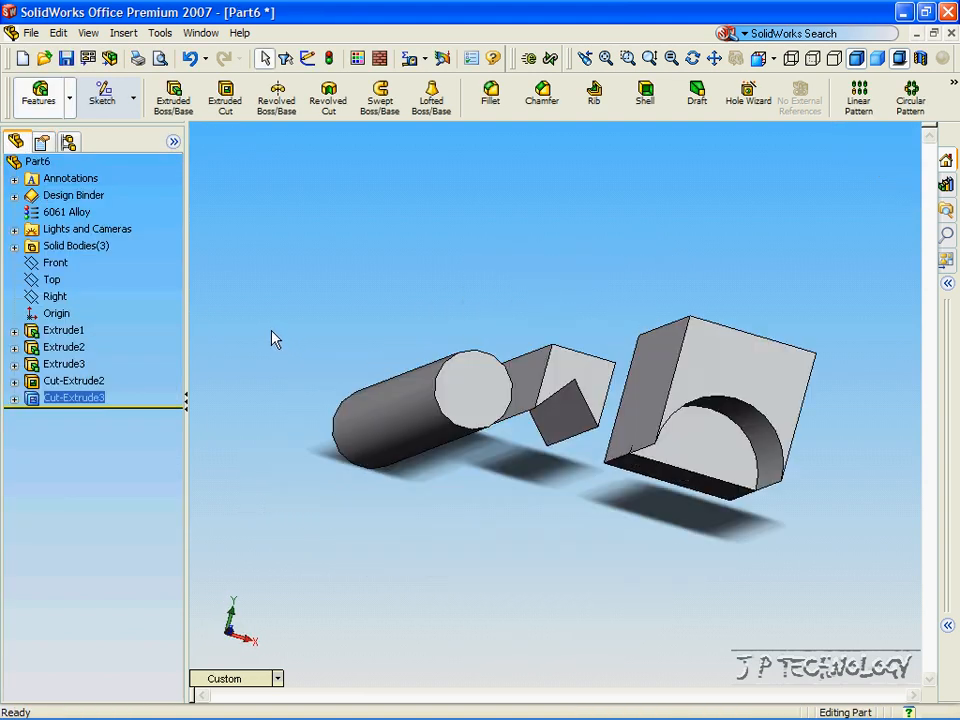
key("Right")
key("Right")
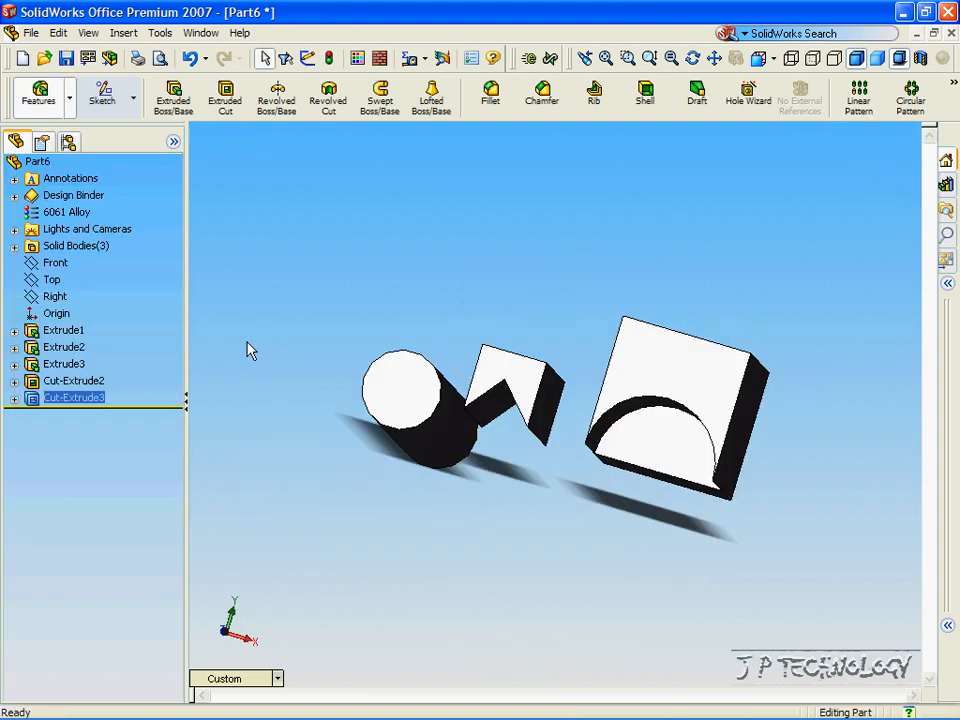
Sketch a rectangle on the Front plane that covers the cylinder's upper half, with its base along the circle's horizontal centre line.
left_click(277, 679)
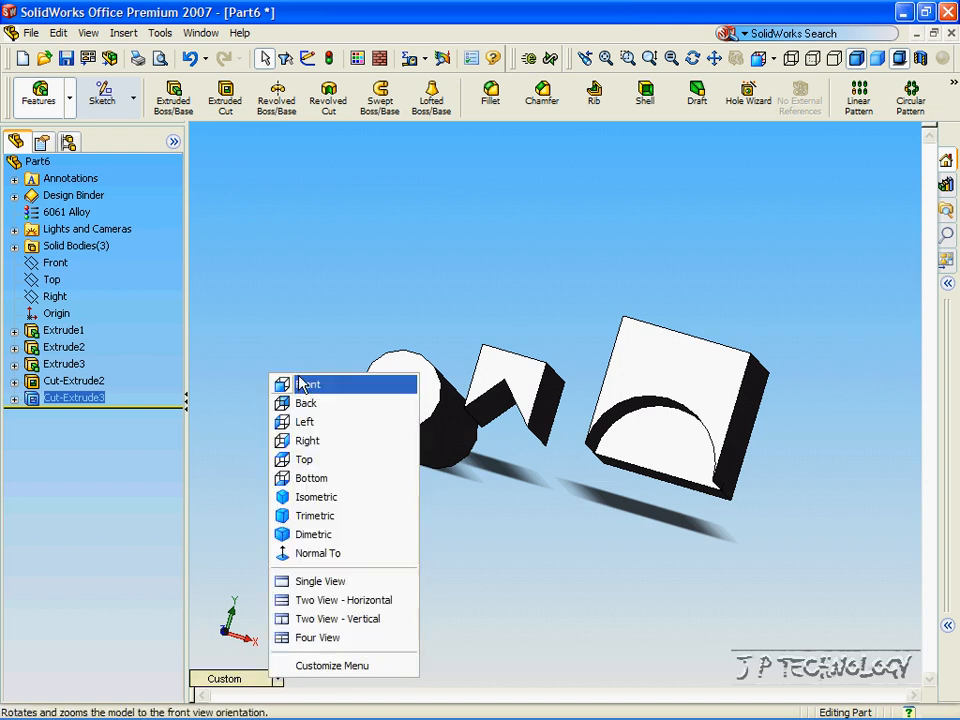
left_click(300, 384)
left_click(66, 263)
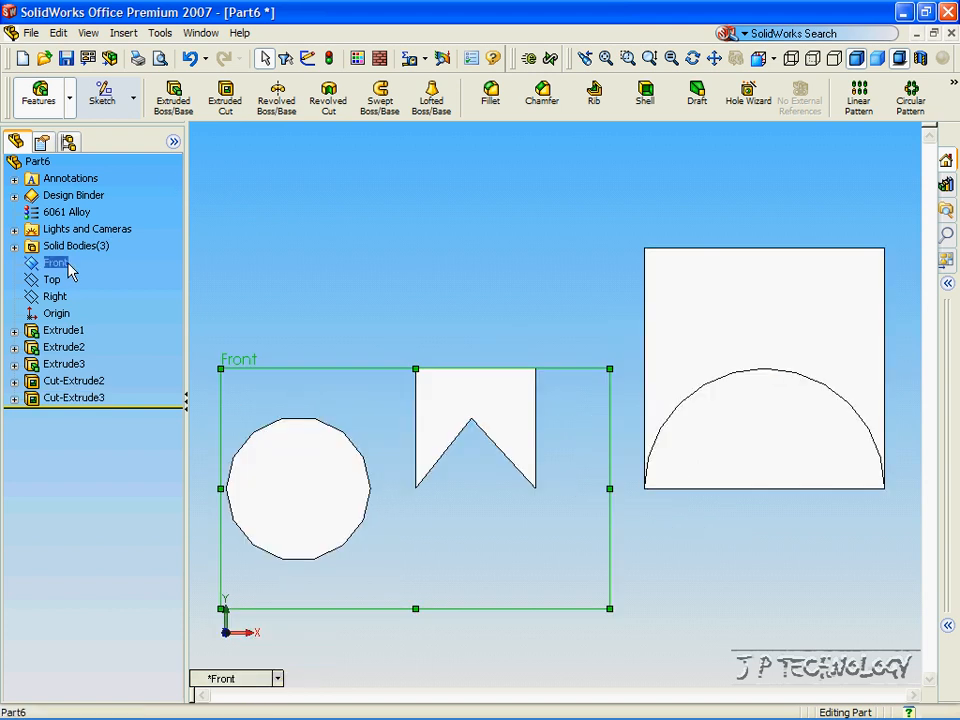
left_click(105, 108)
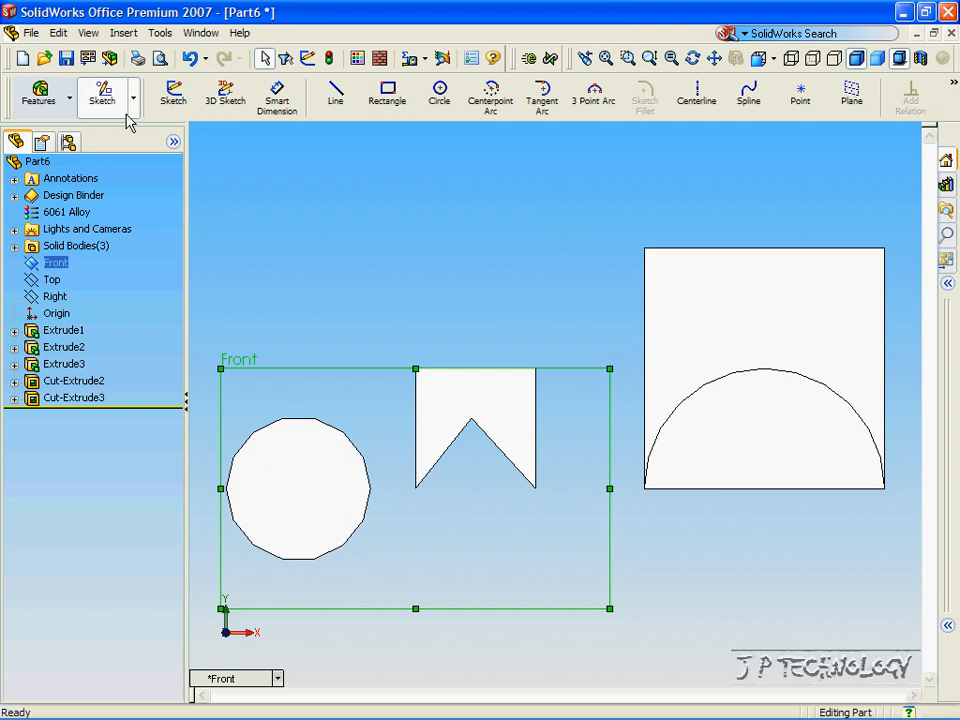
left_click(397, 100)
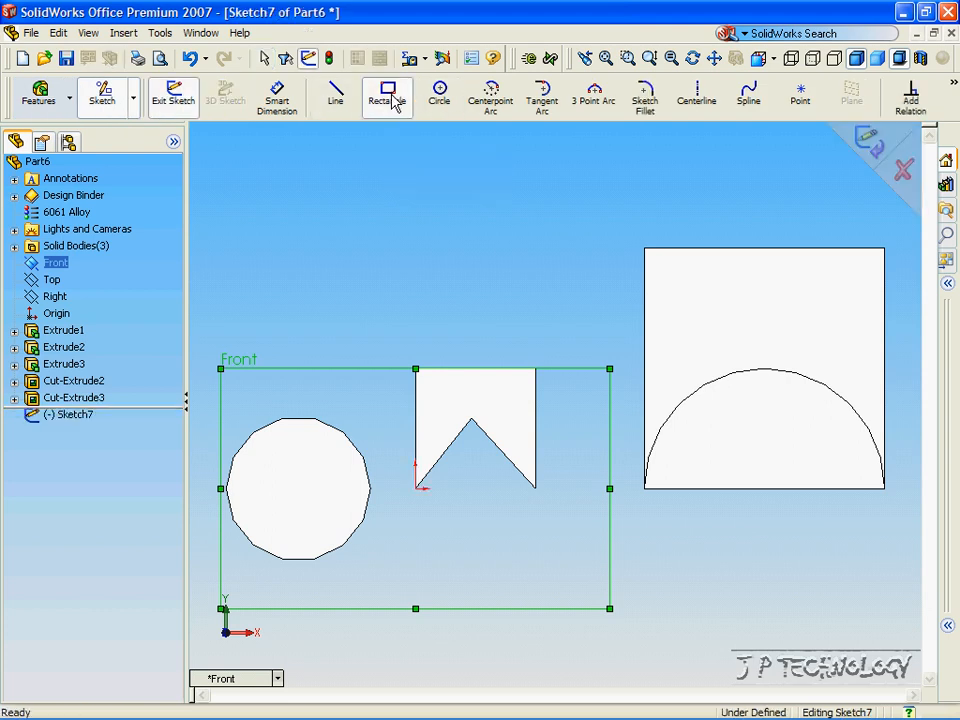
left_click(379, 488)
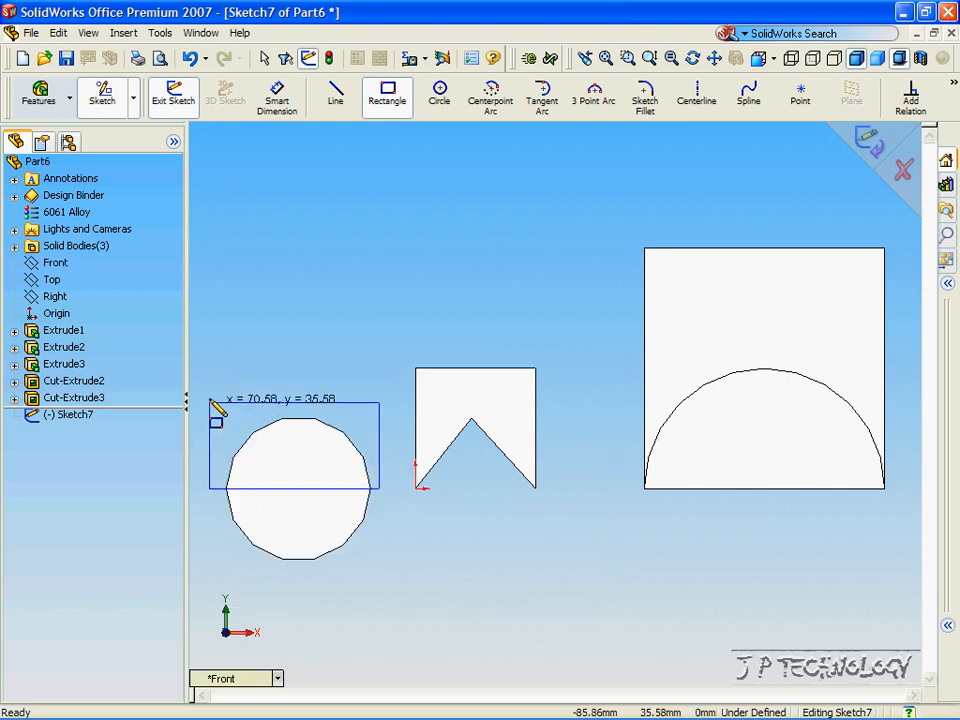
left_click(214, 343)
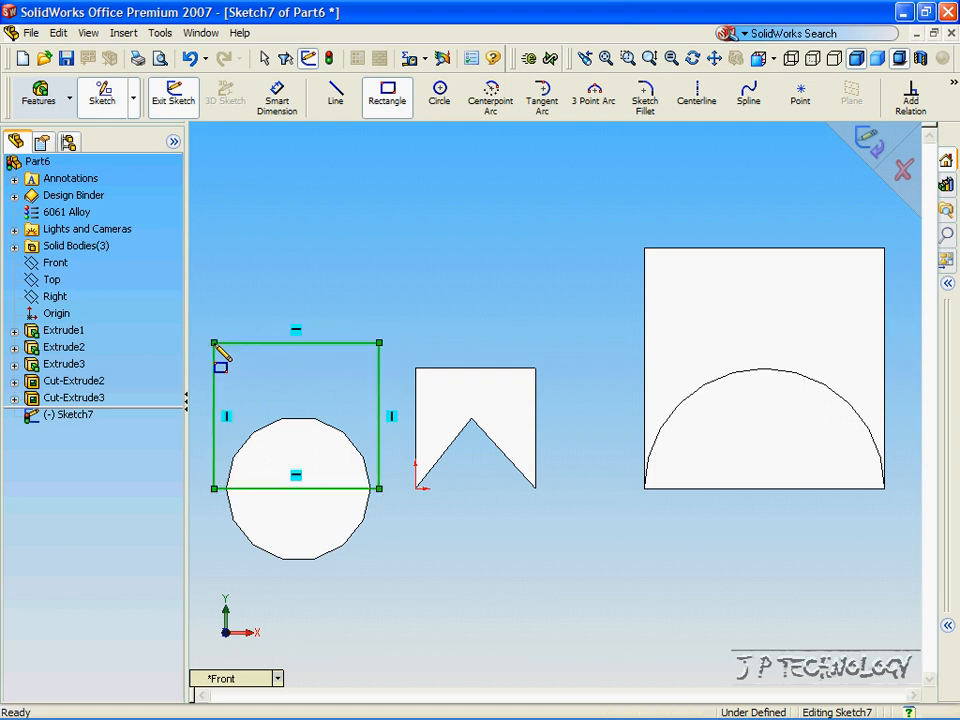
Add an Equal relation between the rectangle's base and its vertical side nearest the small block.
left_click(912, 97)
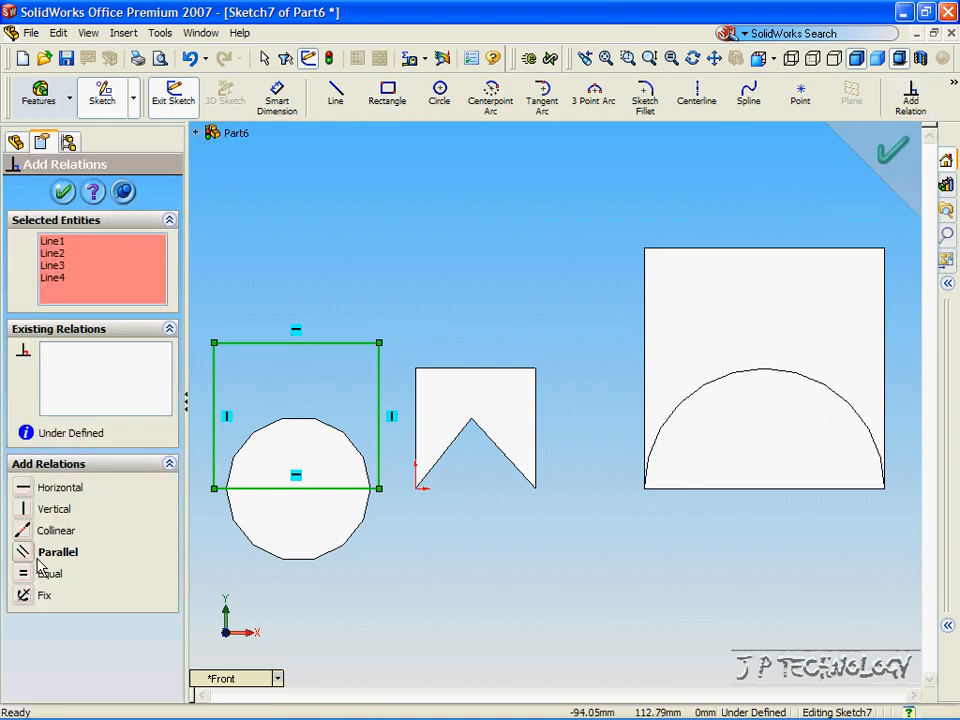
left_click(215, 430)
left_click(253, 344)
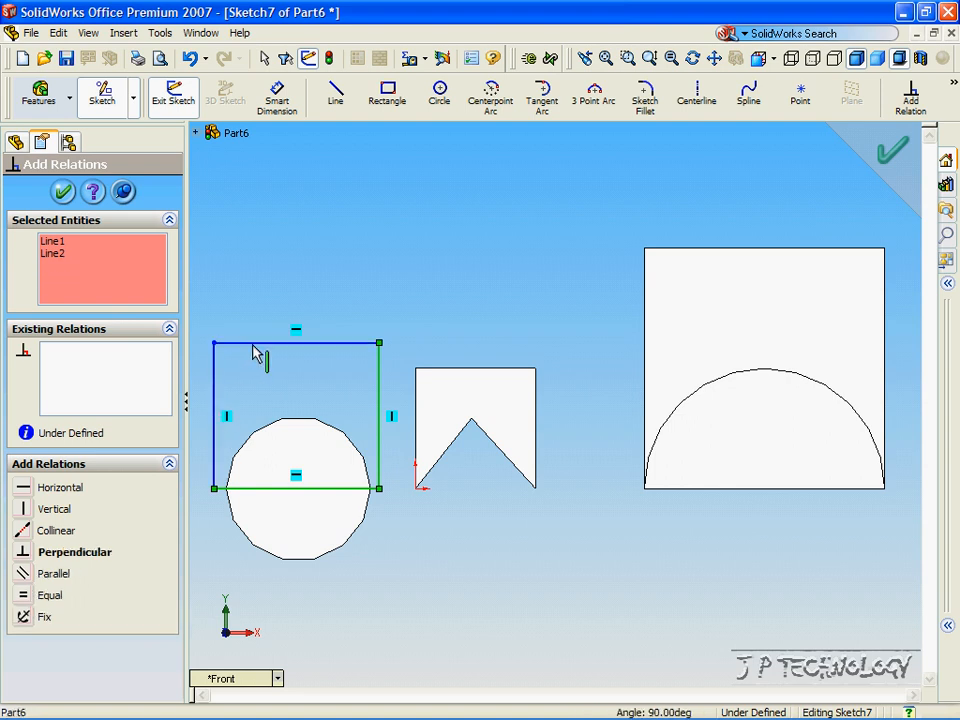
left_click(24, 596)
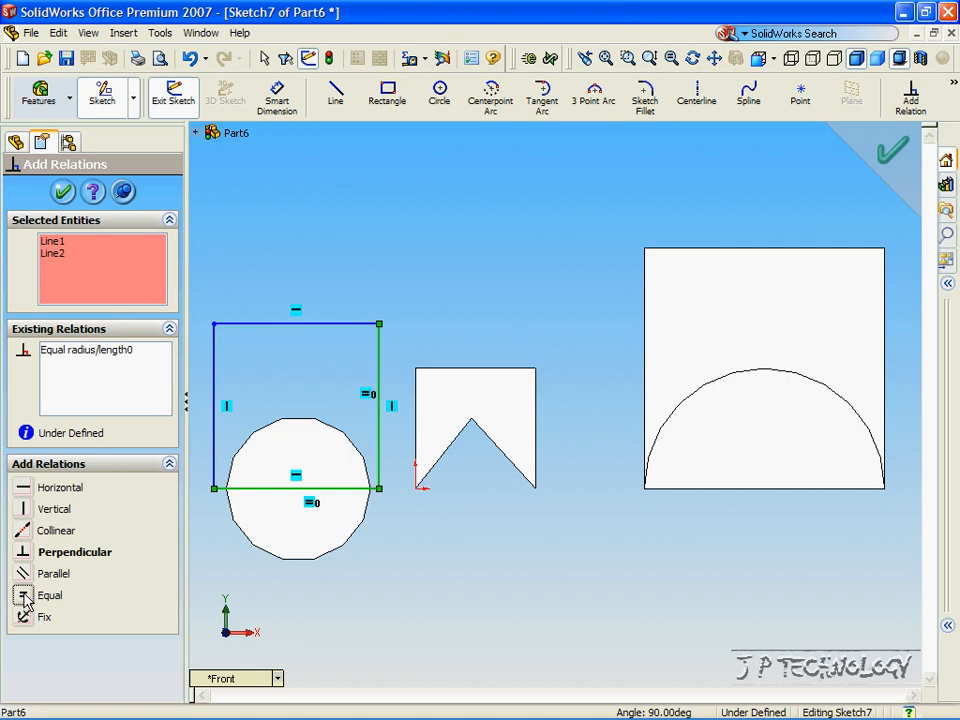
left_click(62, 191)
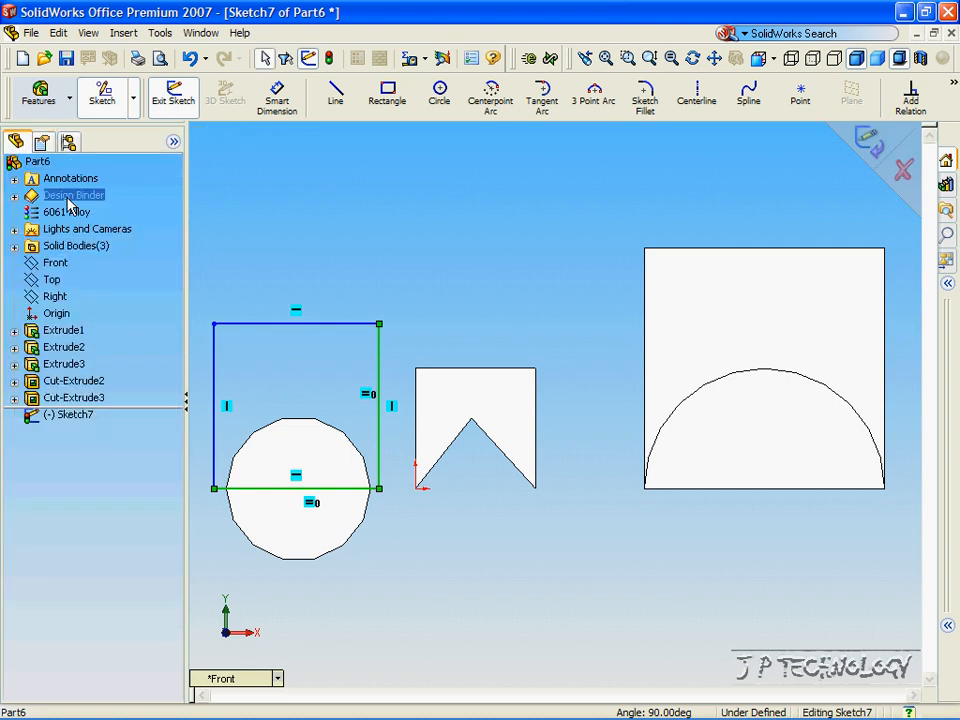
Start an extruded cut from the square sketch over the cylinder and set its end condition to Up To Surface.
left_click(45, 100)
left_click(225, 97)
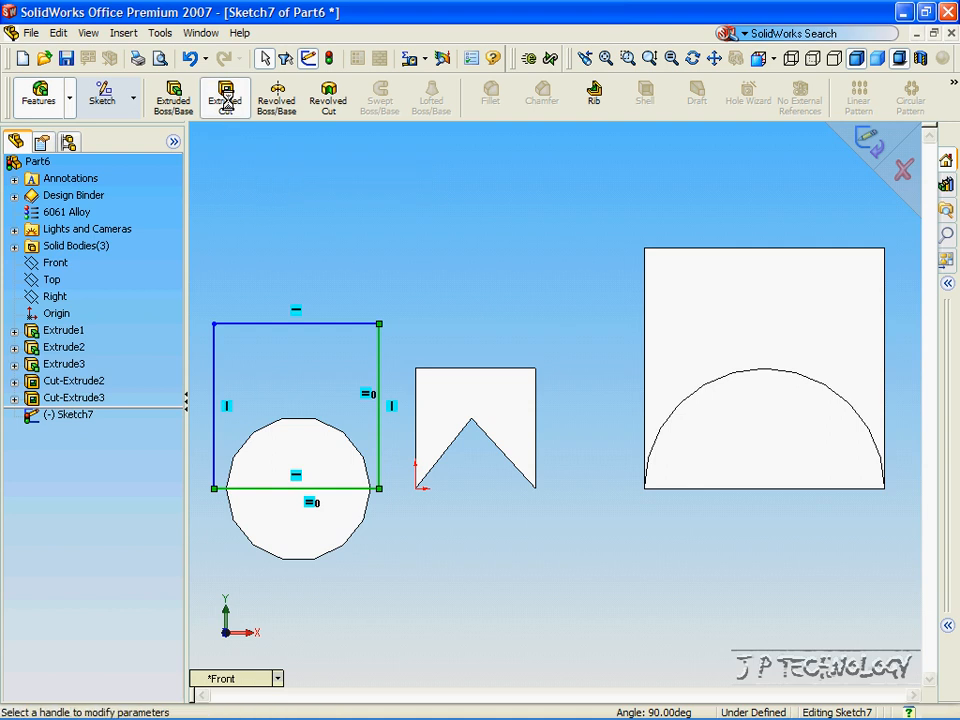
left_click(162, 300)
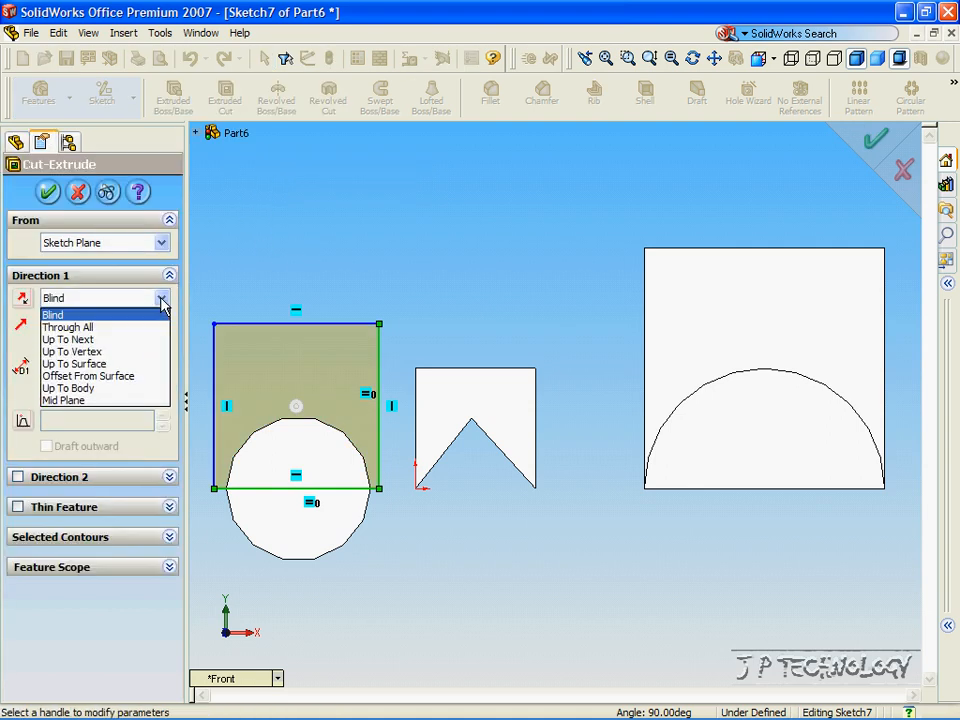
left_click(117, 362)
left_click(281, 245)
key("Left")
key("Left")
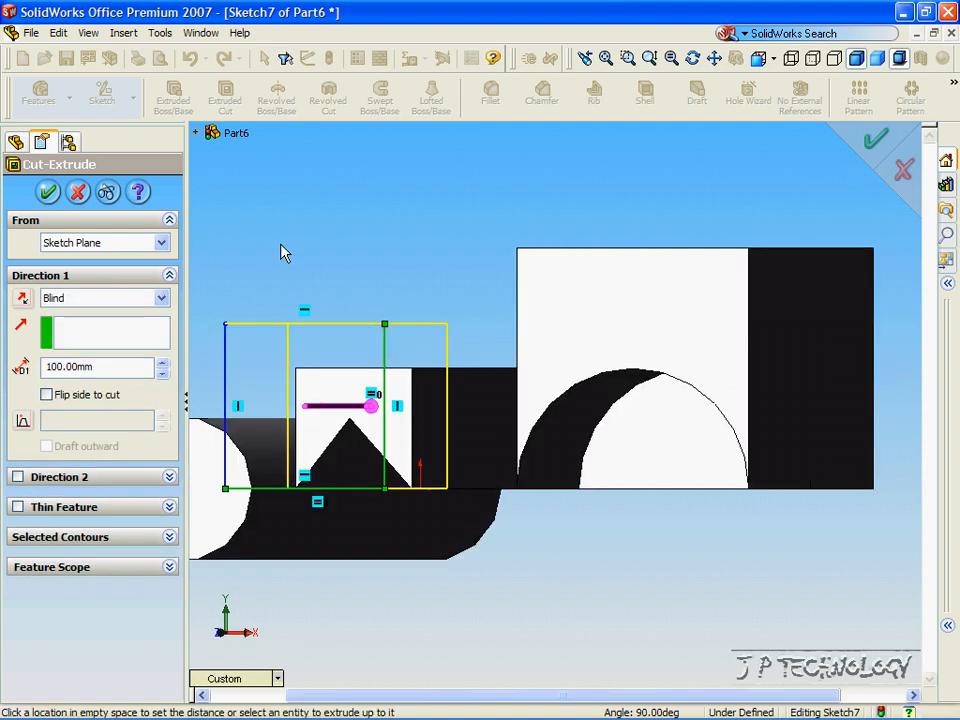
scroll(302, 310, "up", 5)
key("Down")
left_click(147, 301)
left_click(120, 365)
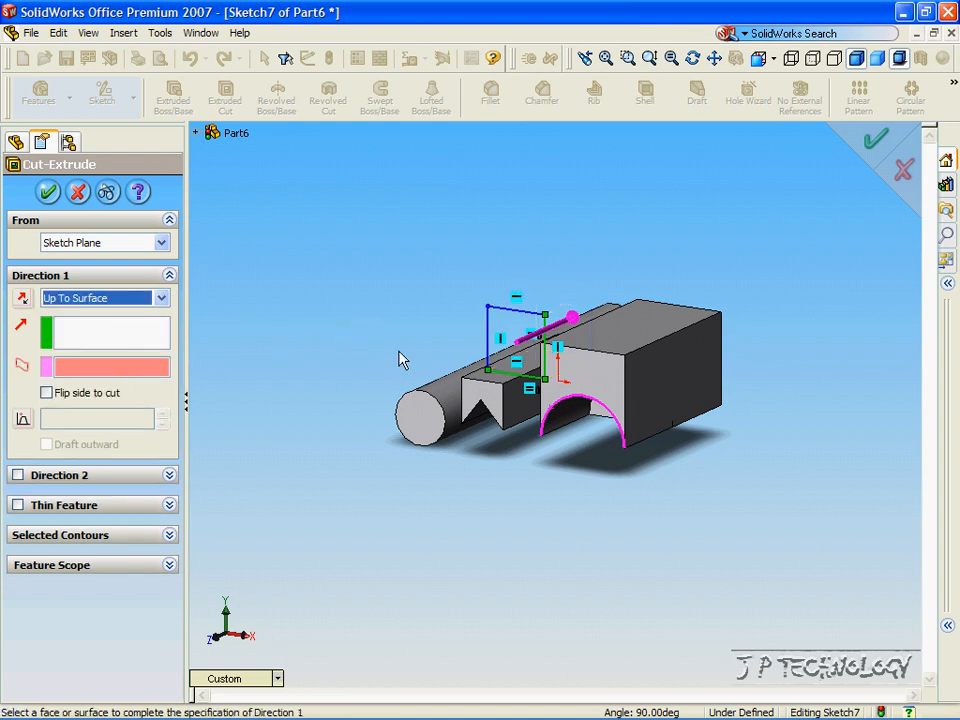
Select the cylinder's back end face as the limiting surface and complete the cut through its upper half.
left_click(418, 421)
scroll(422, 294, "up", 4)
middle_click_drag(426, 294, 667, 343)
left_click(597, 383)
scroll(667, 343, "down", 5)
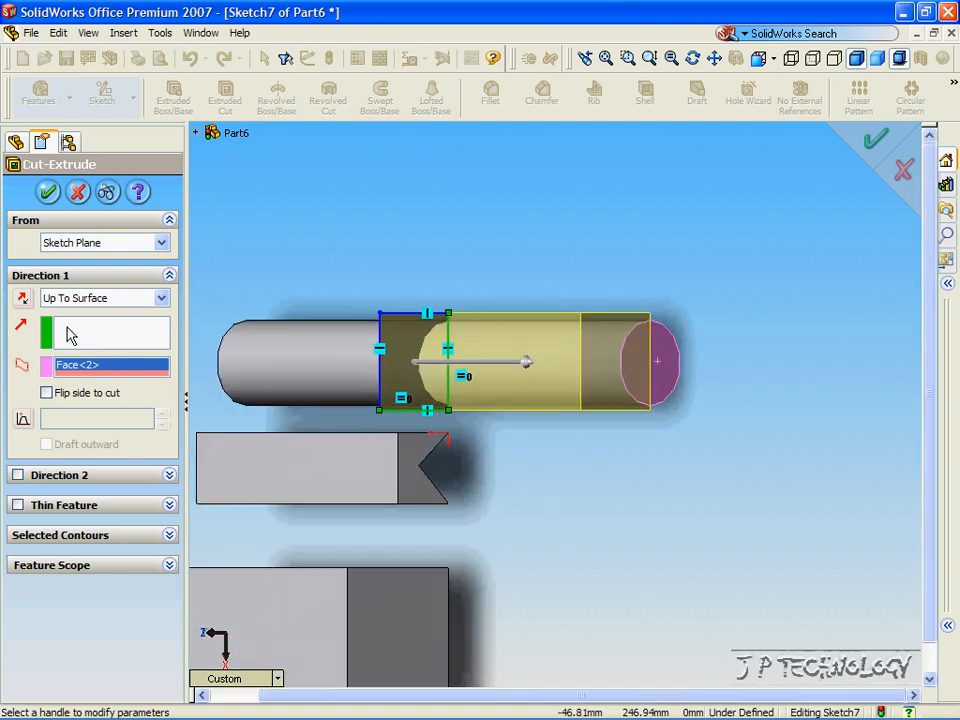
left_click(50, 192)
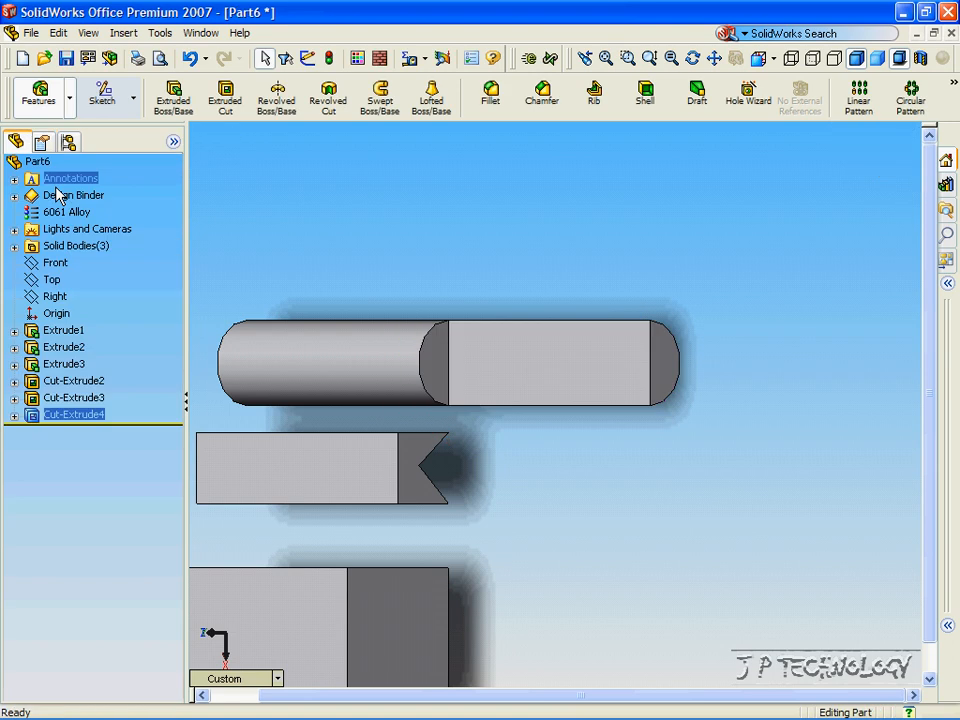
Show the part in the Front view and open a new sketch on the Front plane.
mouse_move(401, 289)
middle_mouse_down()
mouse_move(398, 261)
mouse_move(351, 329)
middle_mouse_up()
left_click(353, 335)
scroll(352, 331, "up", 5)
key("Up")
key("Up")
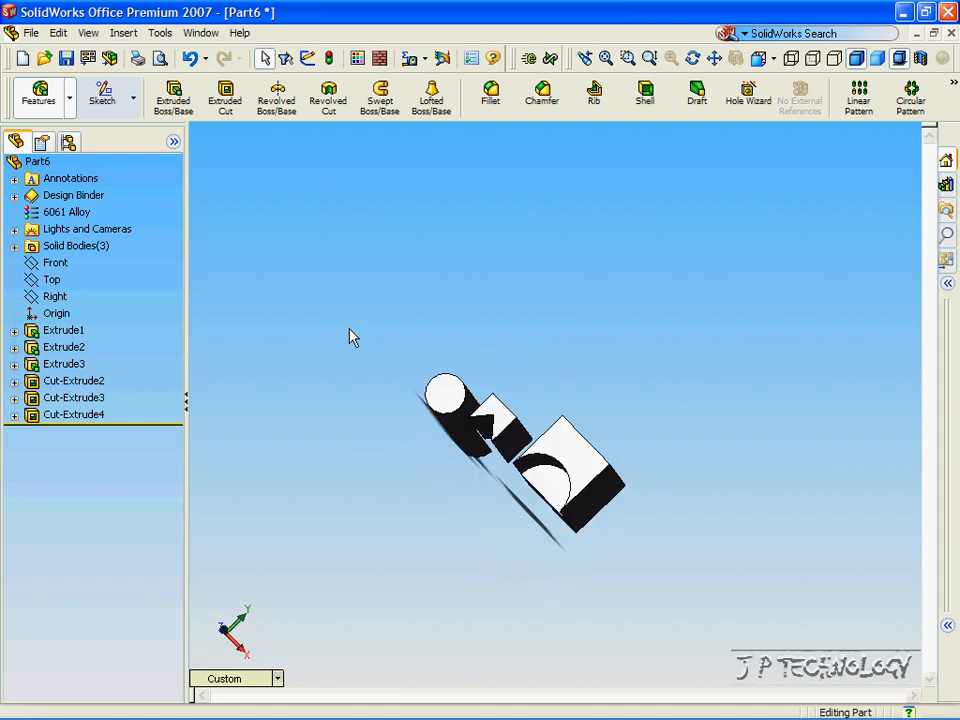
left_click(242, 680)
left_click(288, 381)
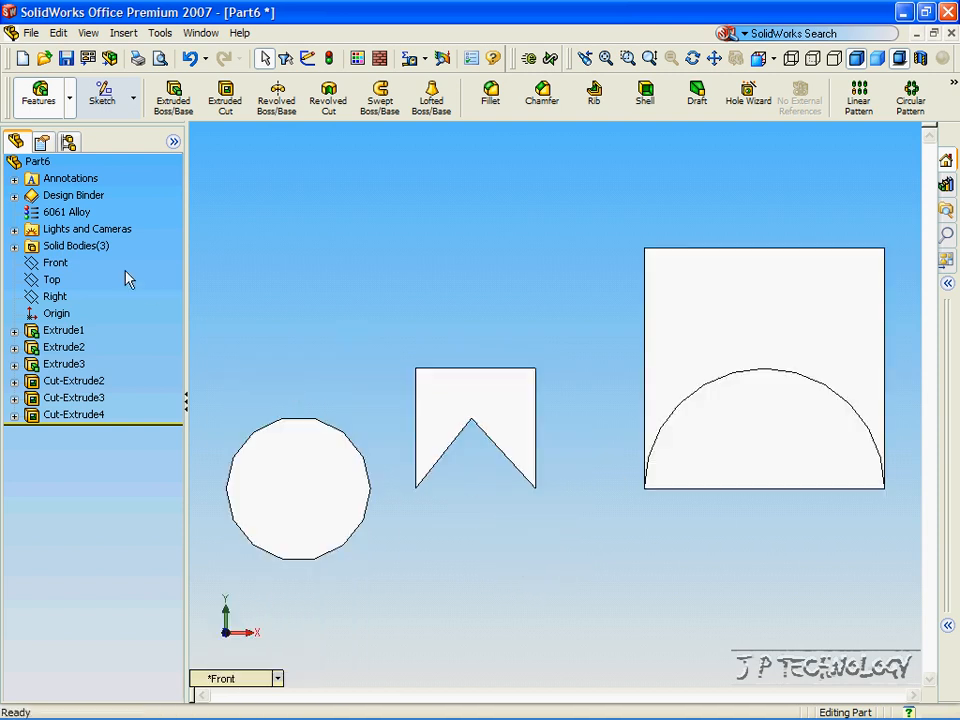
left_click(47, 263)
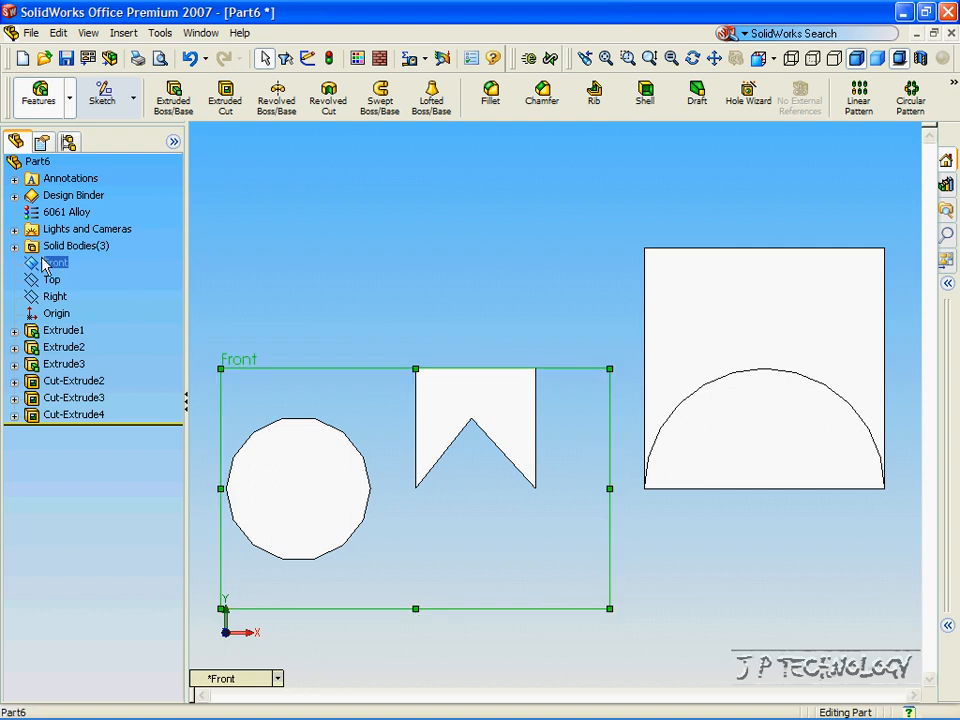
left_click(102, 95)
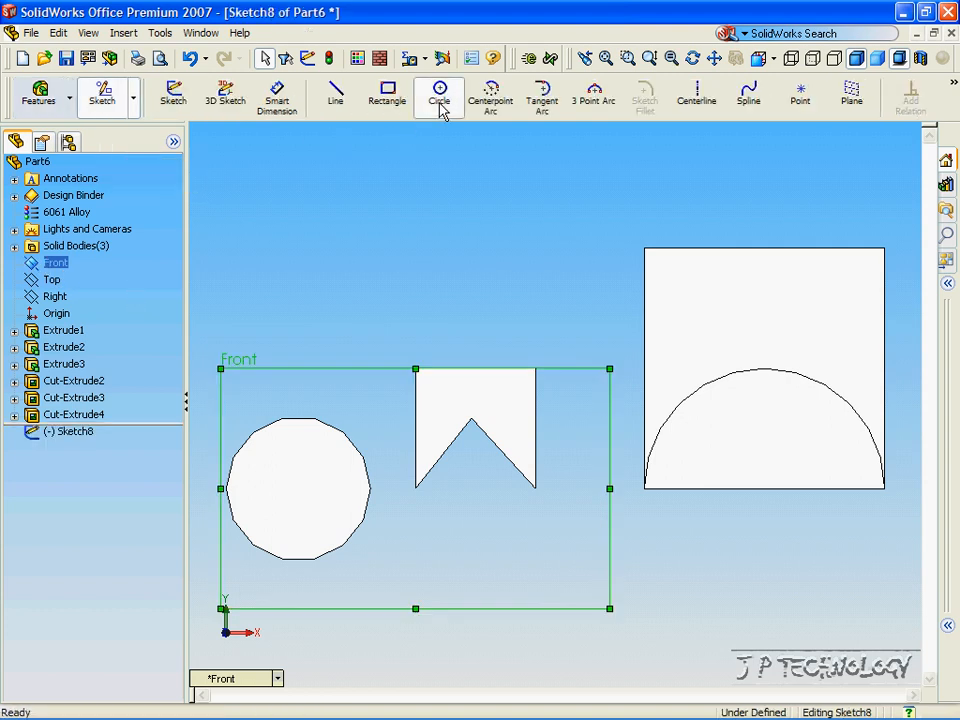
Sketch a circle centred on the cylinder's circular end face and set its radius to 10 mm.
left_click(440, 103)
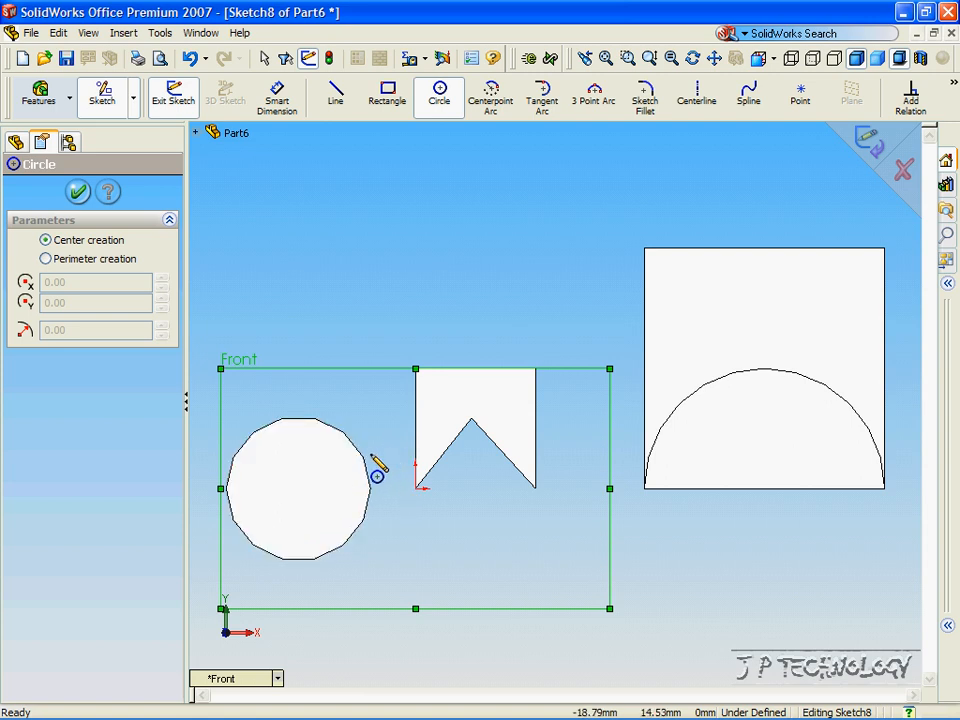
mouse_move(363, 458)
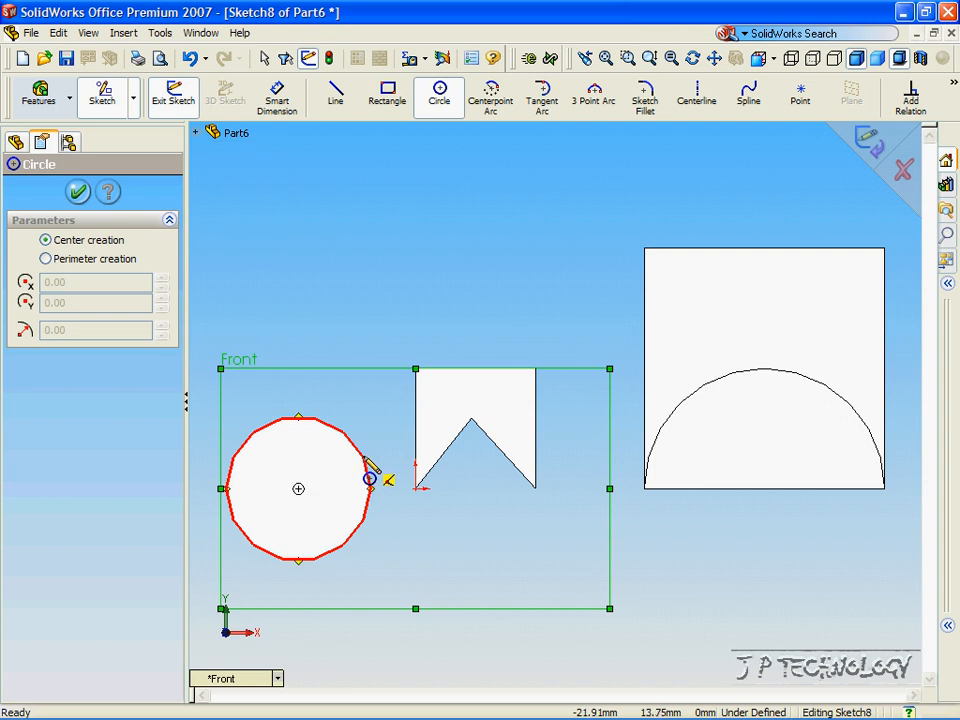
left_click(298, 490)
left_click(304, 505)
double_click(129, 572)
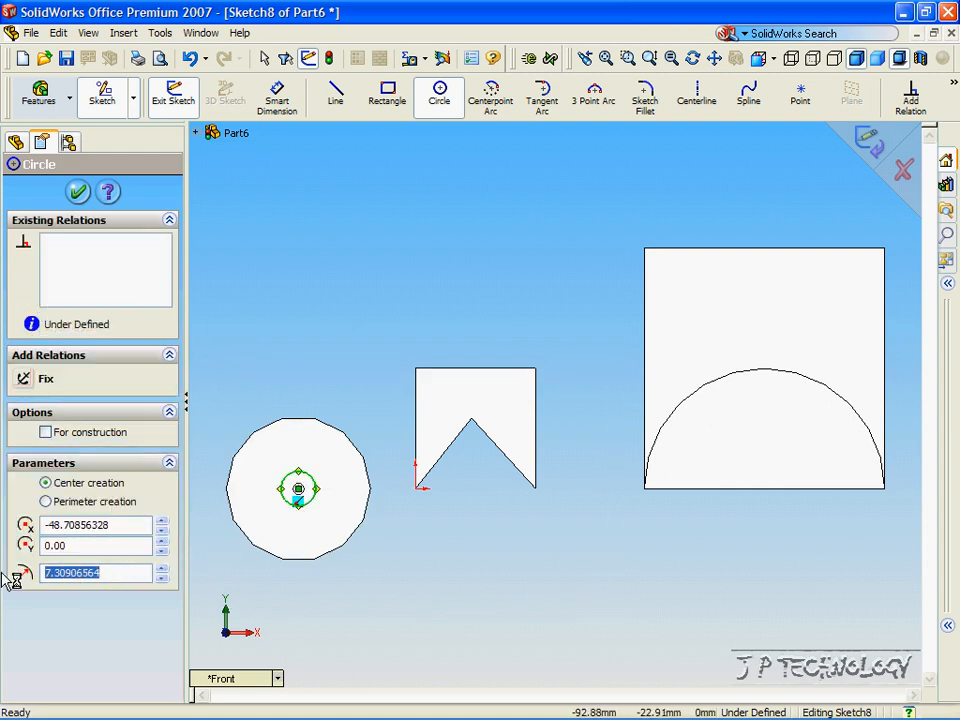
type("10")
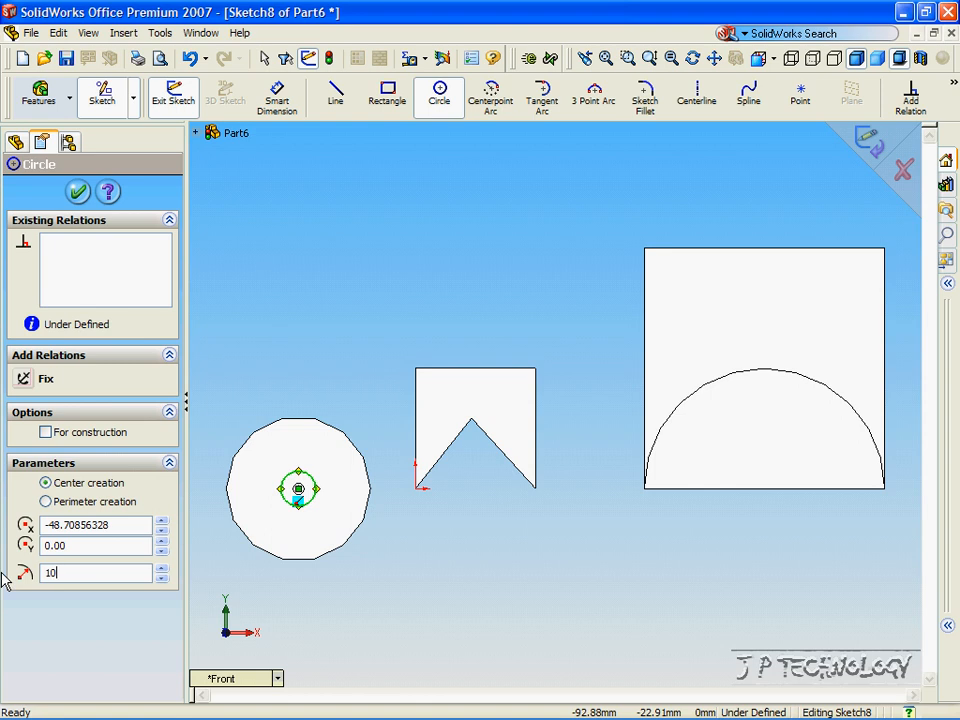
key("Return")
left_click(78, 192)
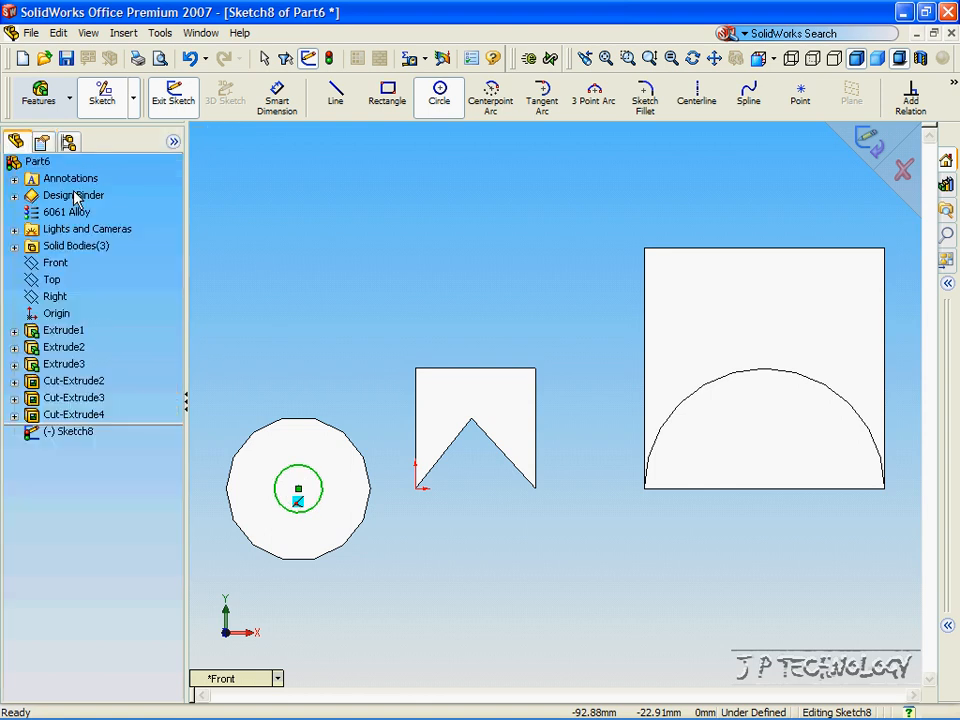
Start an extruded cut from the circle sketch and set its end condition to Mid Plane.
left_click(41, 104)
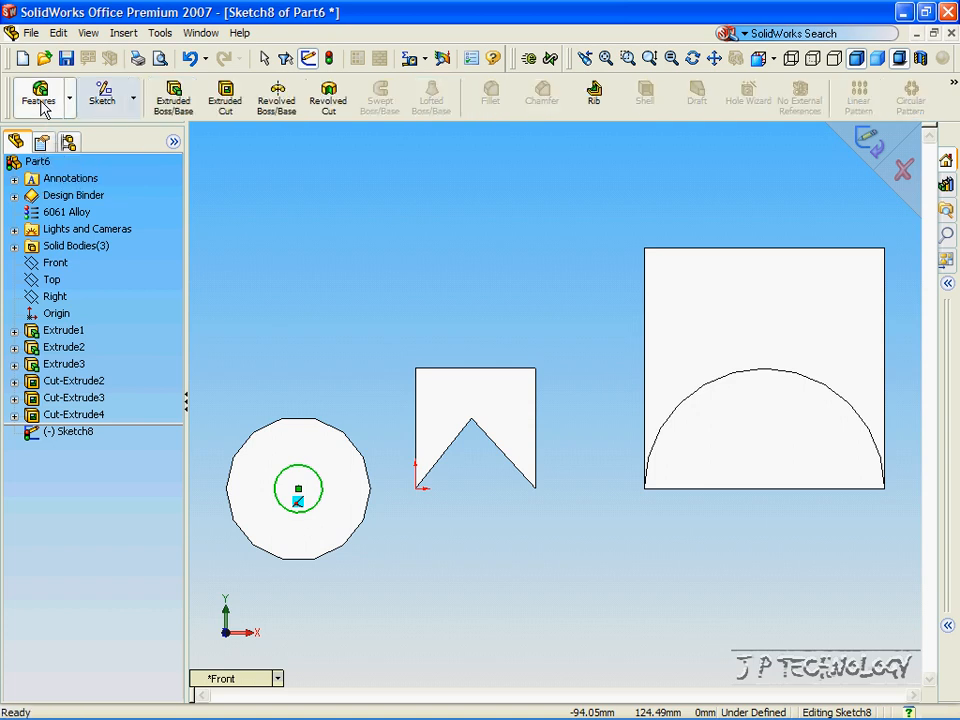
left_click(225, 103)
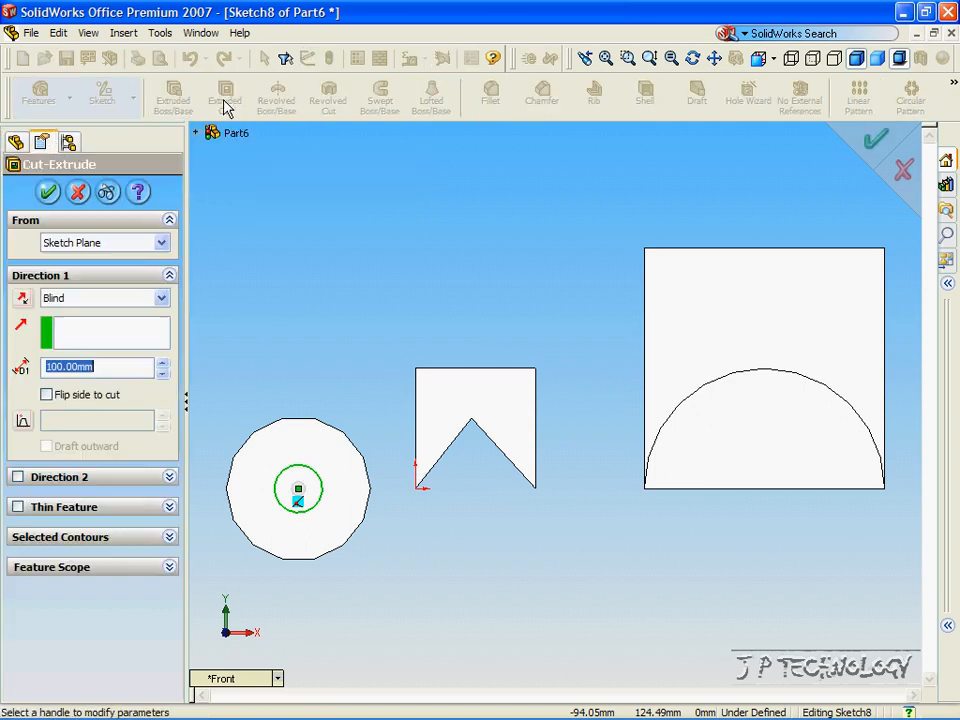
left_click(158, 301)
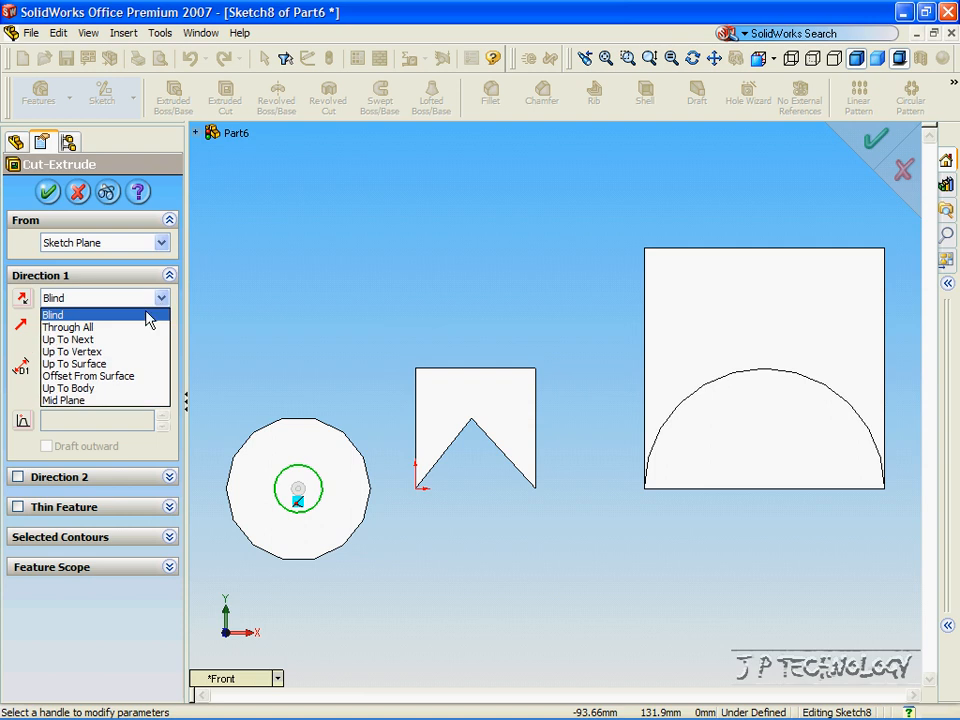
left_click(100, 400)
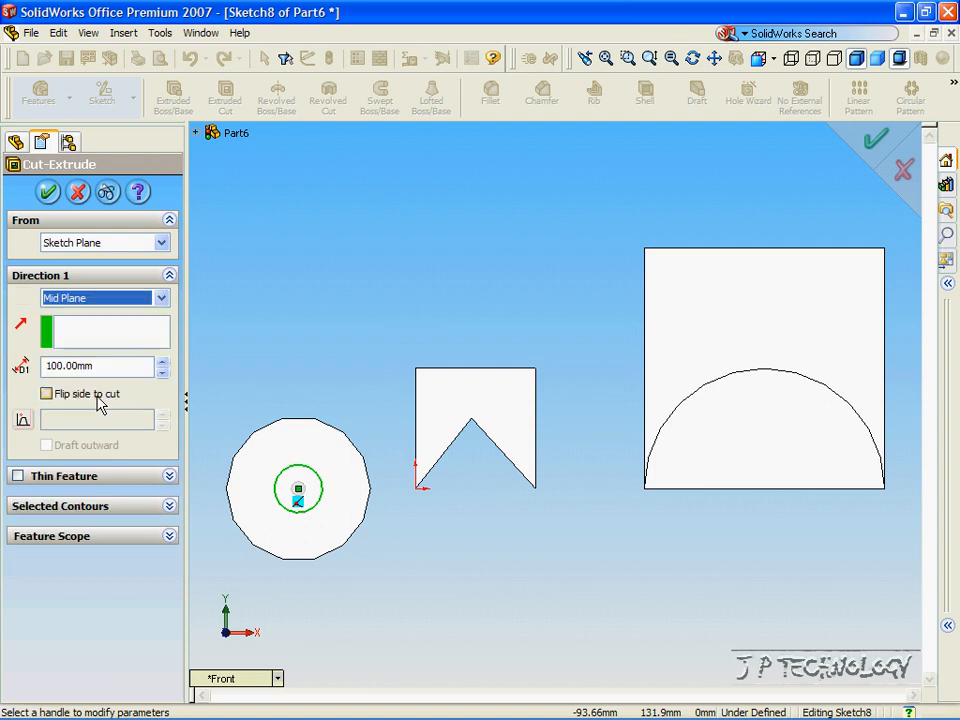
Examine how the Mid Plane cut preview extends to both sides of the sketch plane inside the cylinder.
left_click(326, 250)
key("Right")
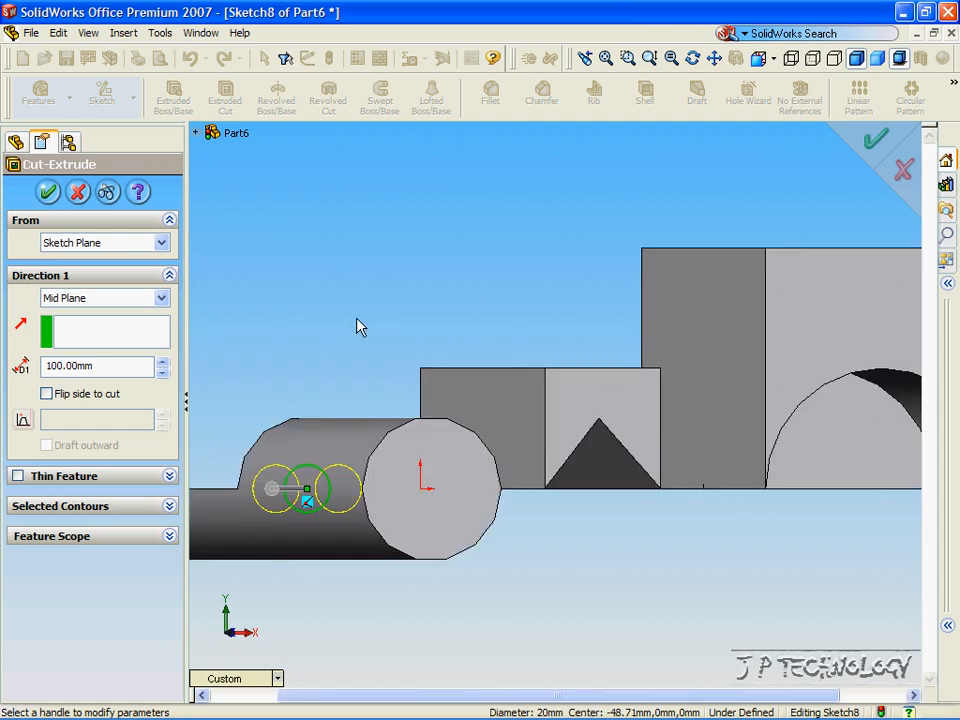
key("z")
key("z")
key("z")
key("z")
key("Down")
key("Down")
key("Right")
key("Right")
key("Right")
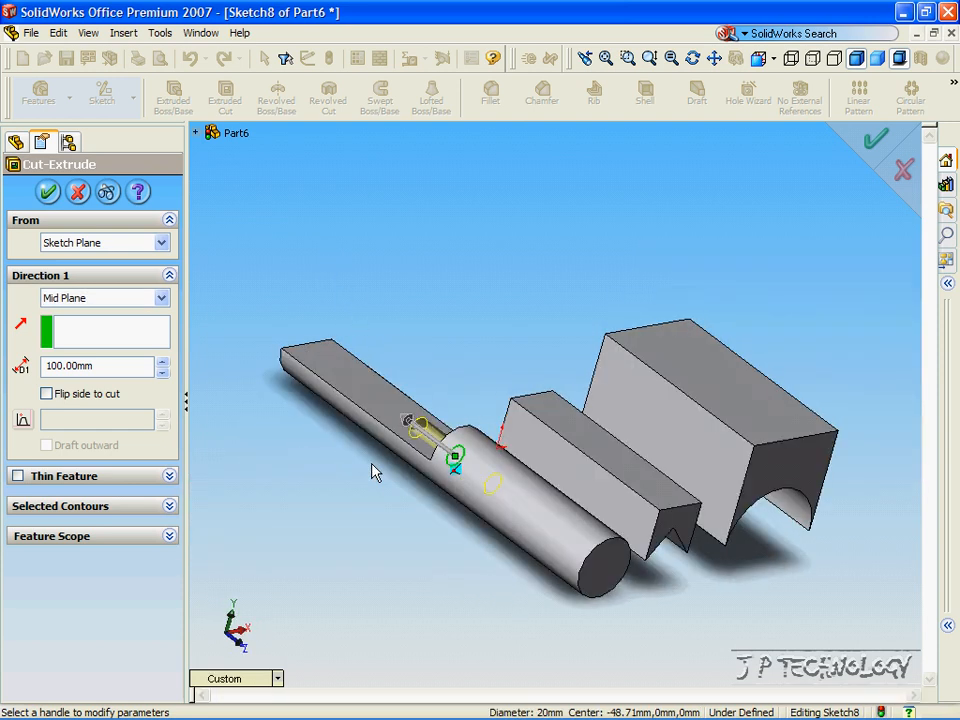
key("Down")
scroll(470, 485, "down", 3)
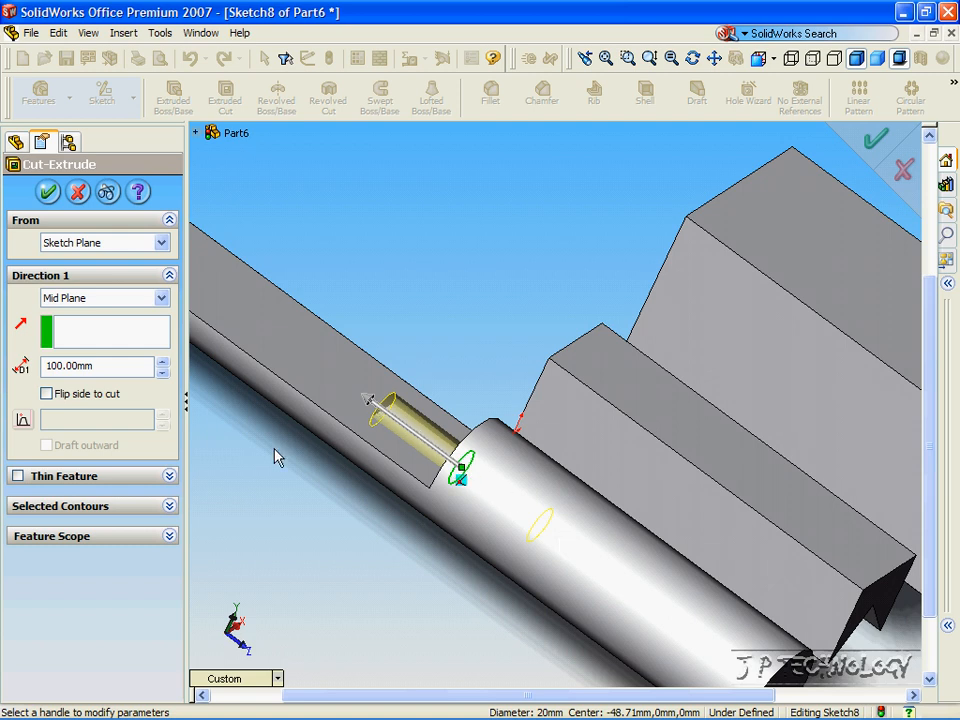
Try a depth of 80 mm for the Mid Plane cut.
left_click(163, 364)
left_click(164, 374)
left_click(163, 372)
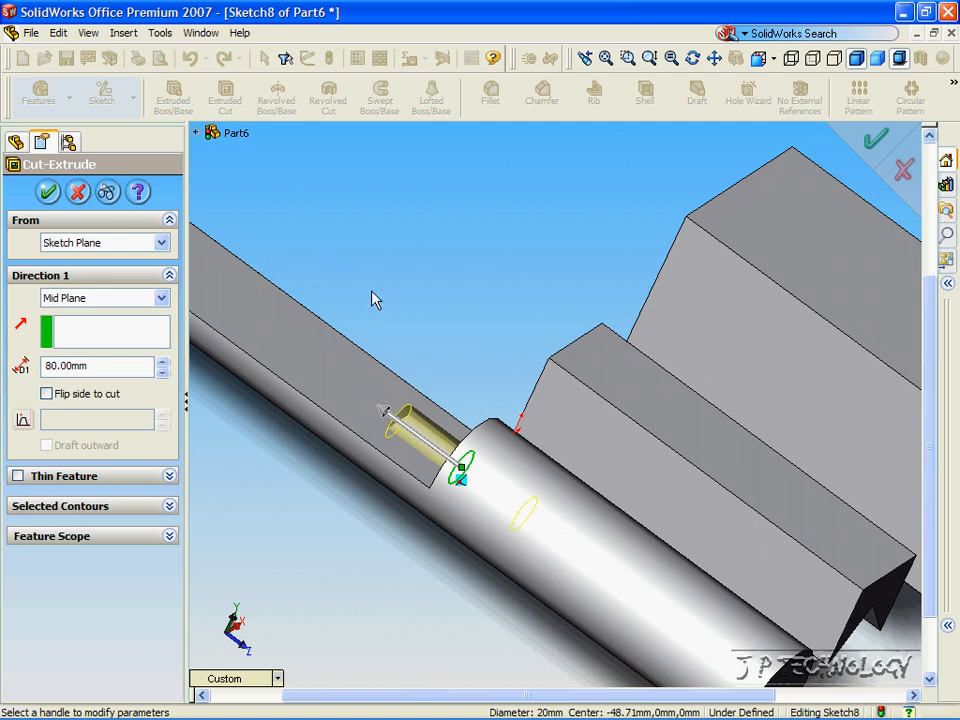
Set the Mid Plane cut's depth to 400 mm and complete the cut along the cylinder.
scroll(379, 305, "down", 3)
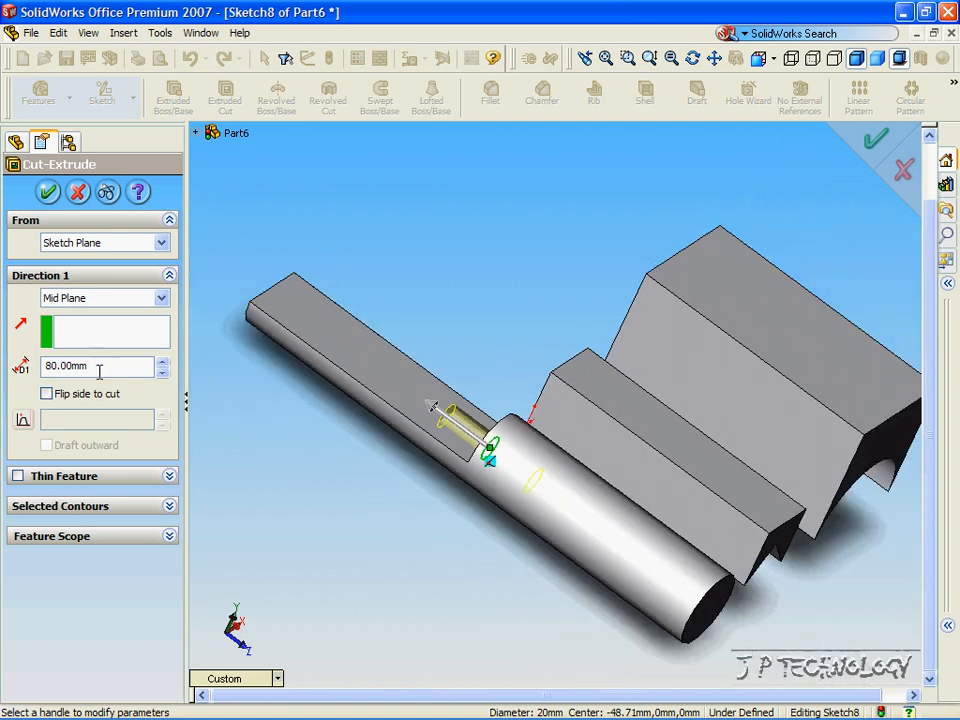
left_click_drag(83, 367, 14, 373)
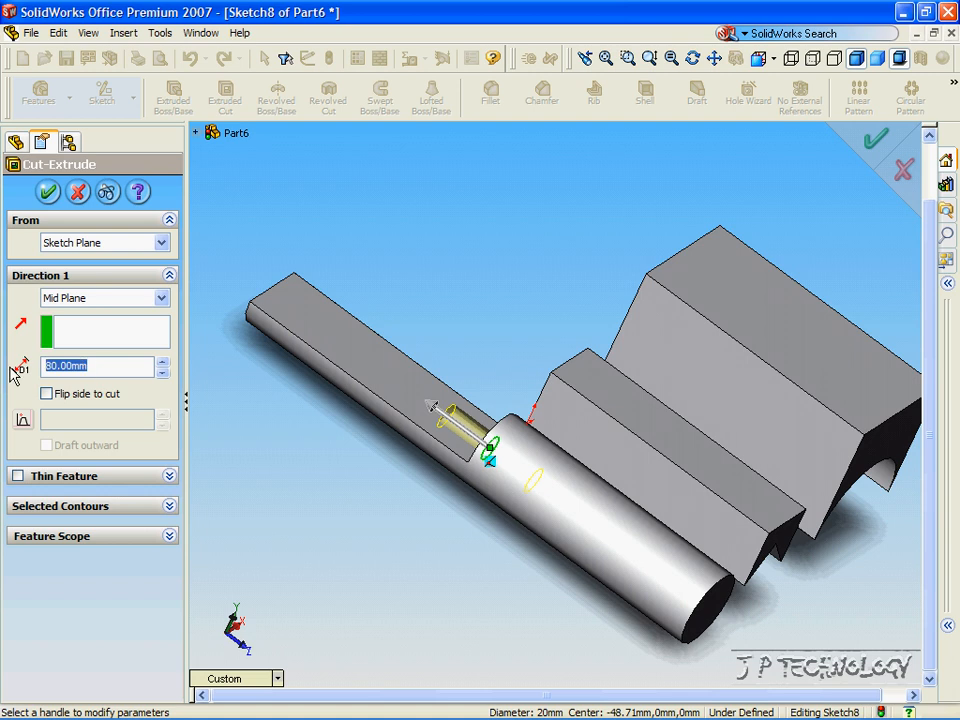
type("400")
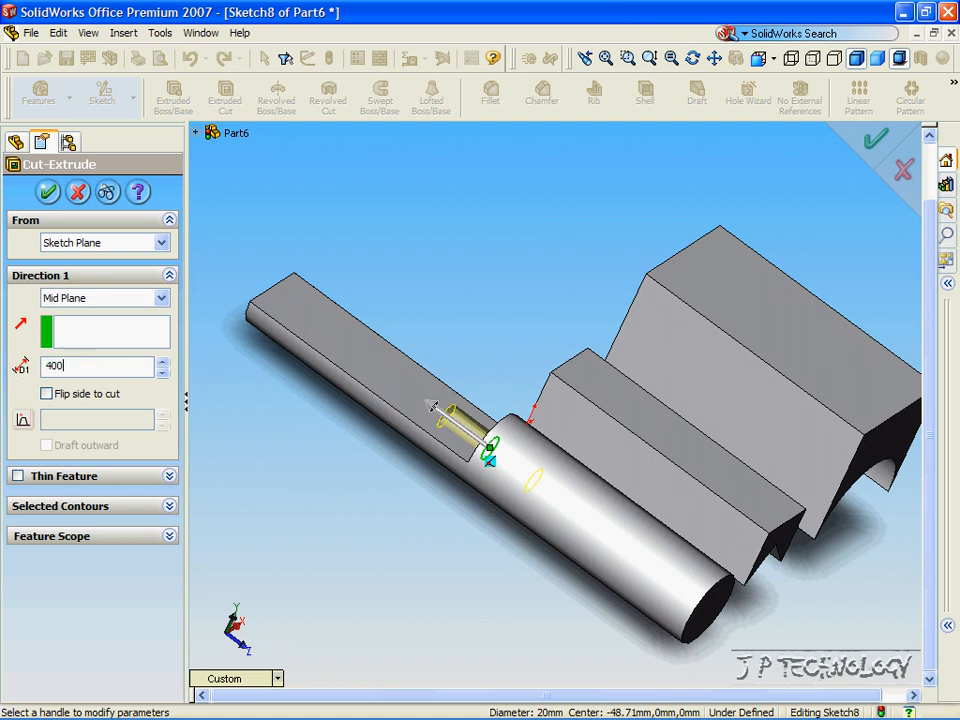
key("Return")
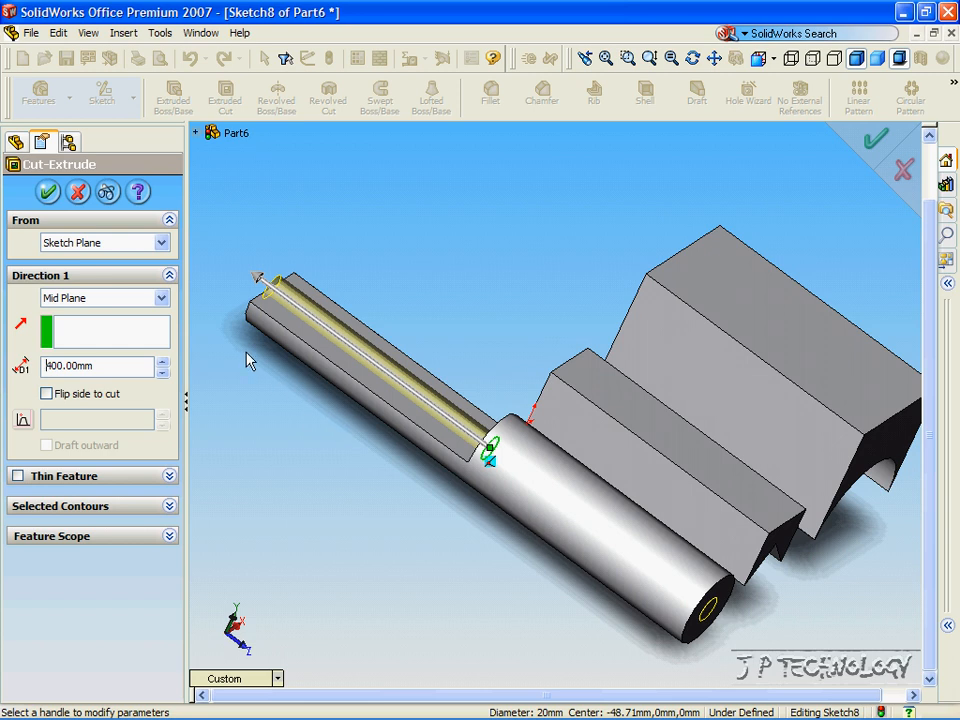
left_click(47, 195)
Inspect the finished bore from an orbited angle, in the Front view and in the Isometric view.
middle_click_drag(473, 591, 453, 514)
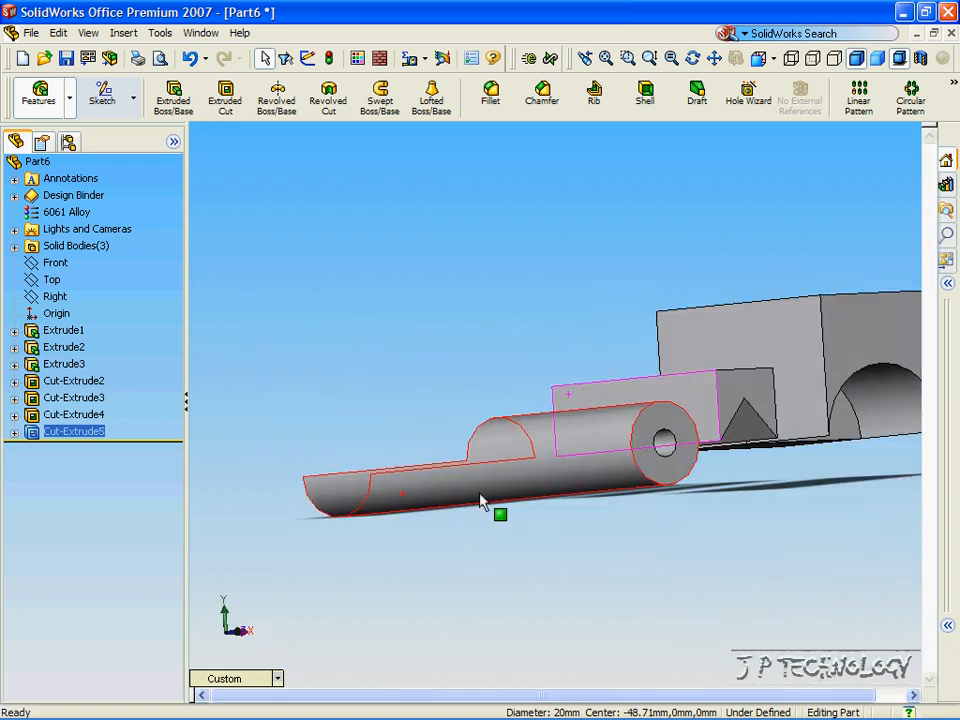
left_click(259, 681)
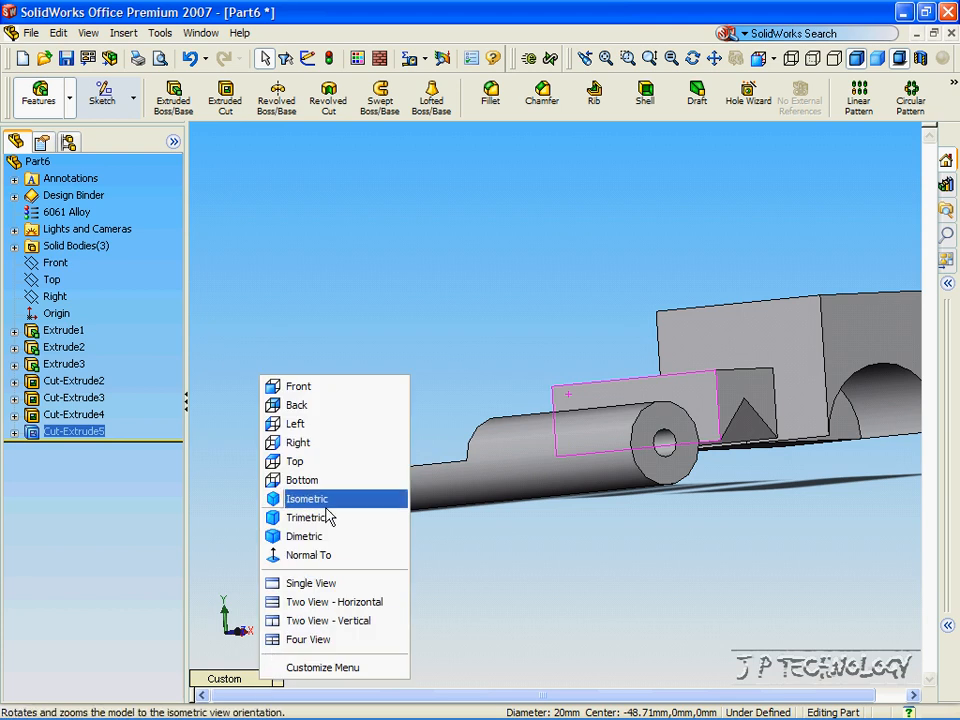
left_click(332, 393)
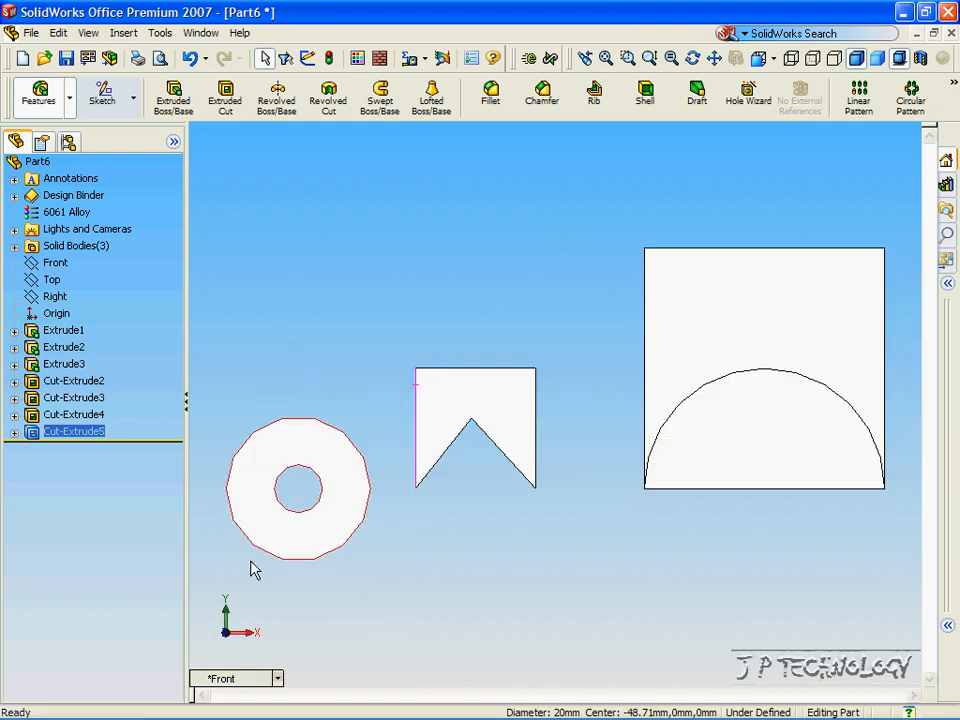
left_click(291, 584)
left_click(243, 680)
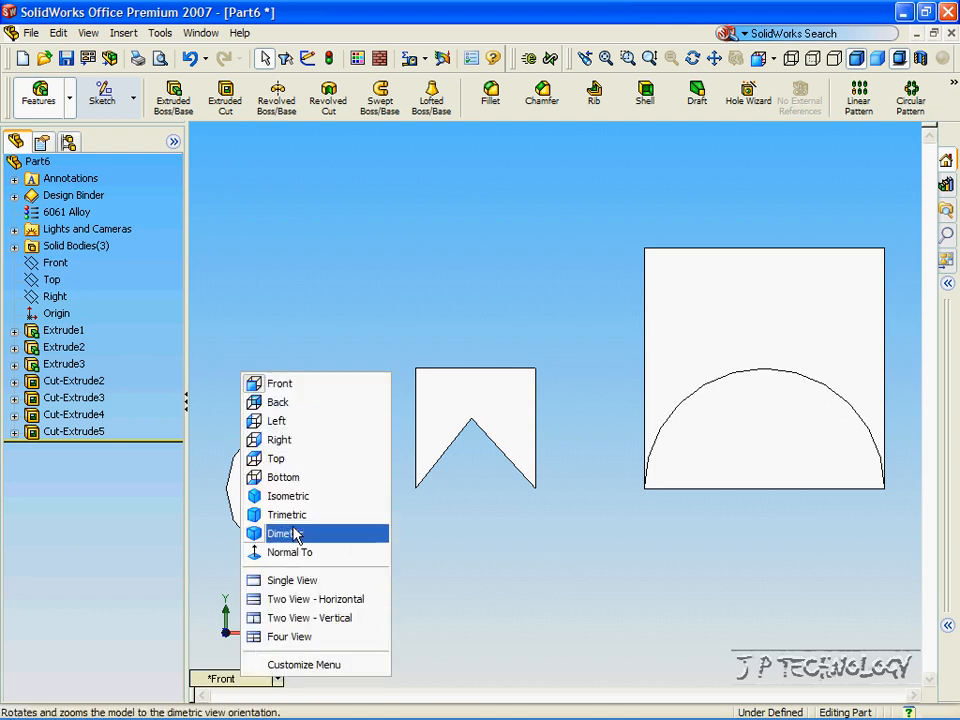
left_click(298, 497)
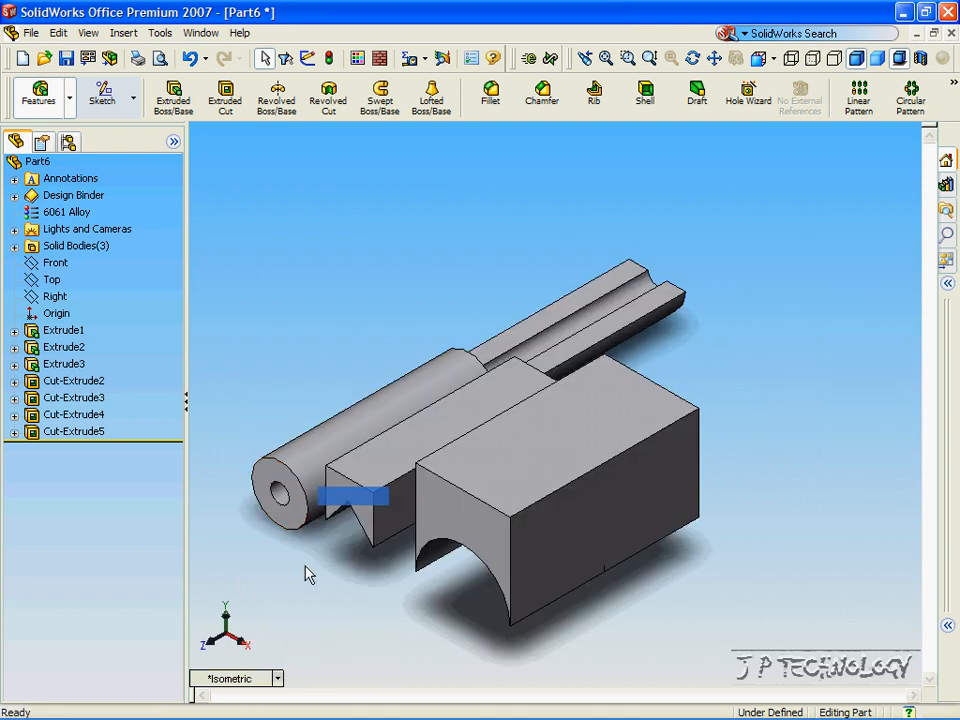